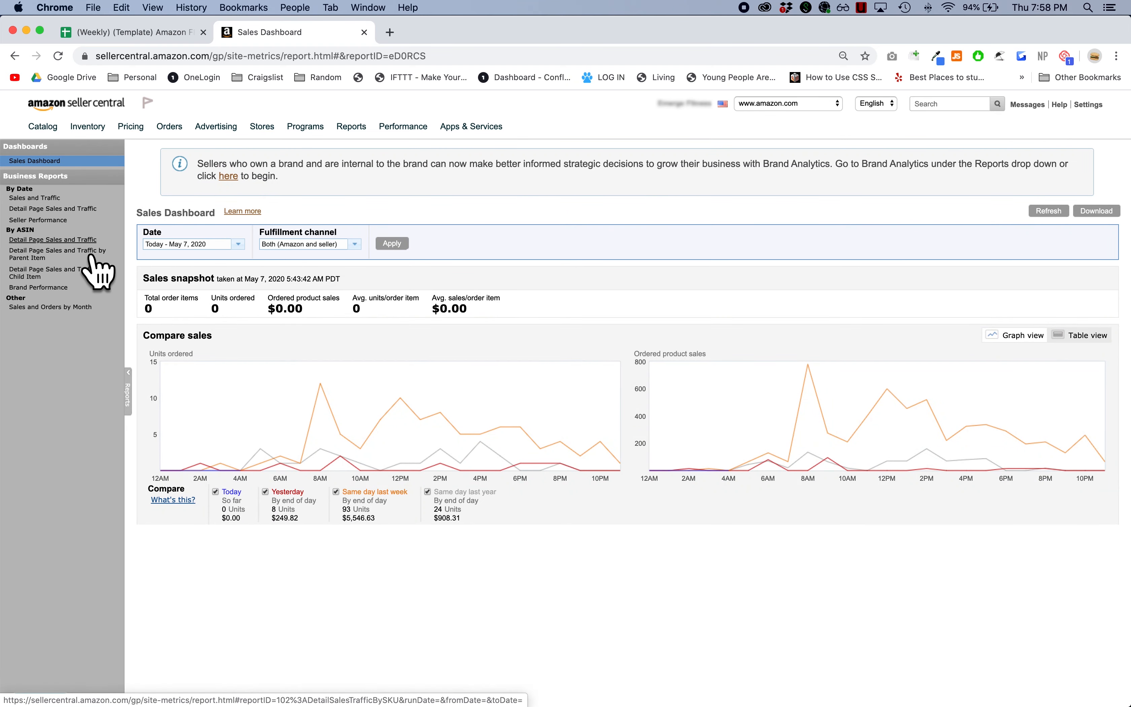
Open the Detail Page Sales and Traffic report under By ASIN, and check the last full week's dates in Calendar.
{"action": "left_click", "coordinate": [93, 256]}
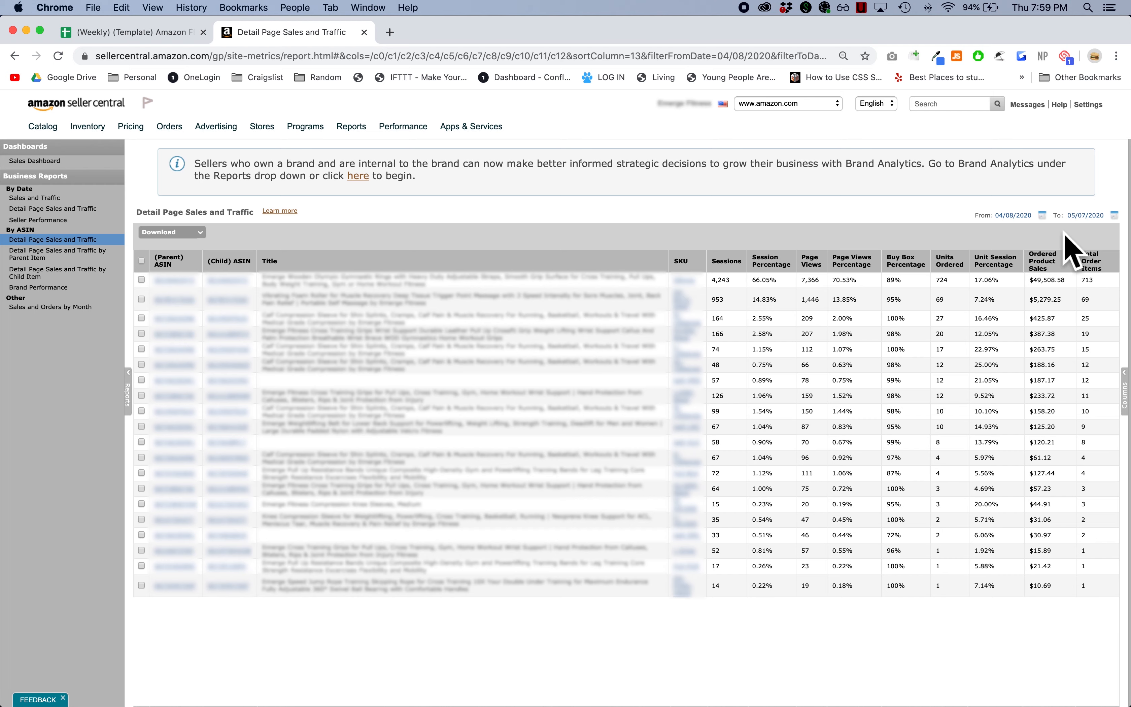
{"action": "key", "text": "ctrl+super+Escape"}
{"action": "key", "text": "super+Tab"}
{"action": "key", "text": "super+Tab"}
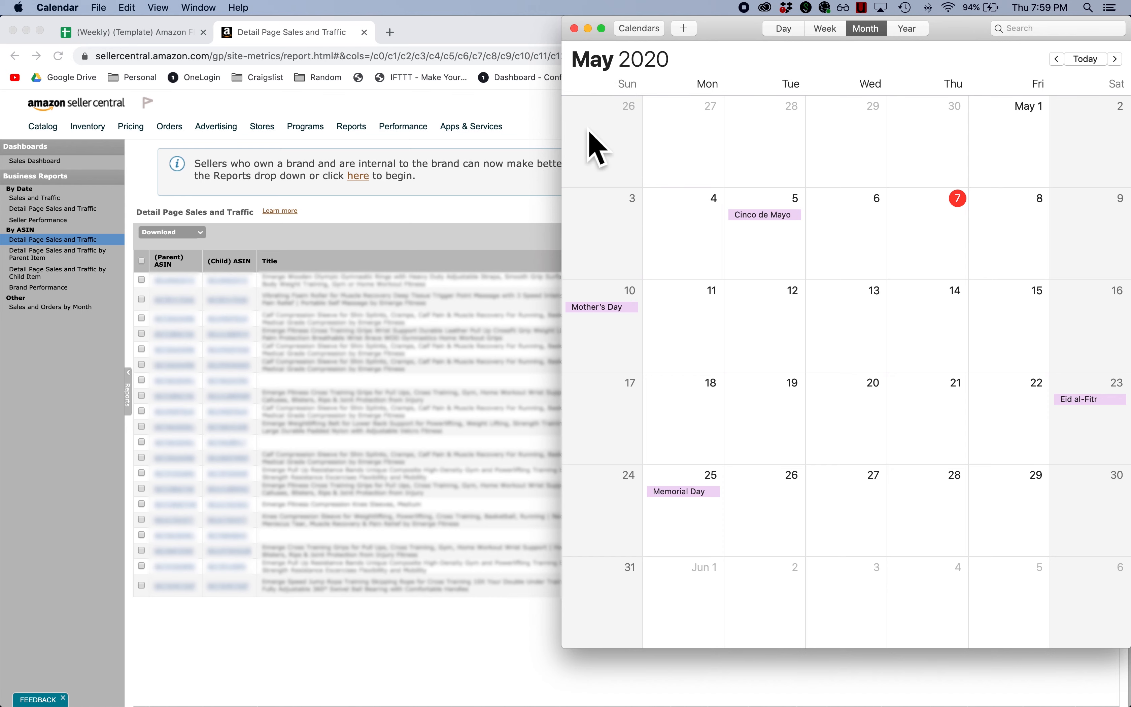
{"action": "left_click", "coordinate": [517, 165]}
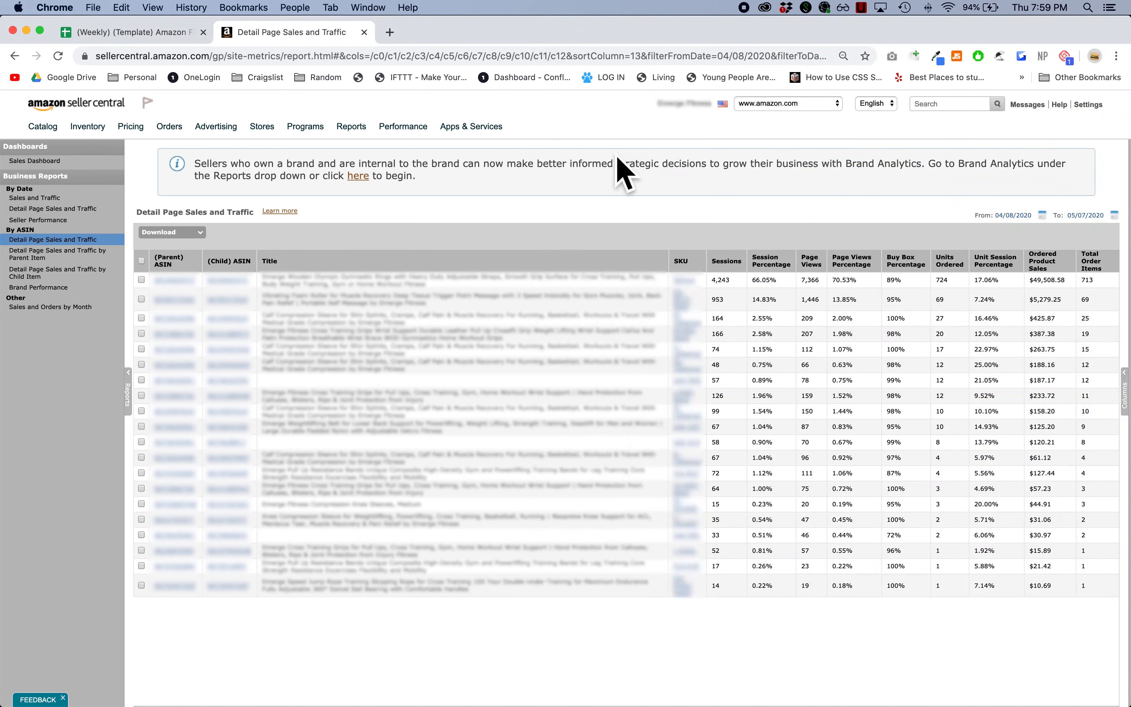
Set the report's date range to the Sunday–Saturday week from 04/26/2020 to 05/02/2020.
{"action": "left_click", "coordinate": [1030, 215]}
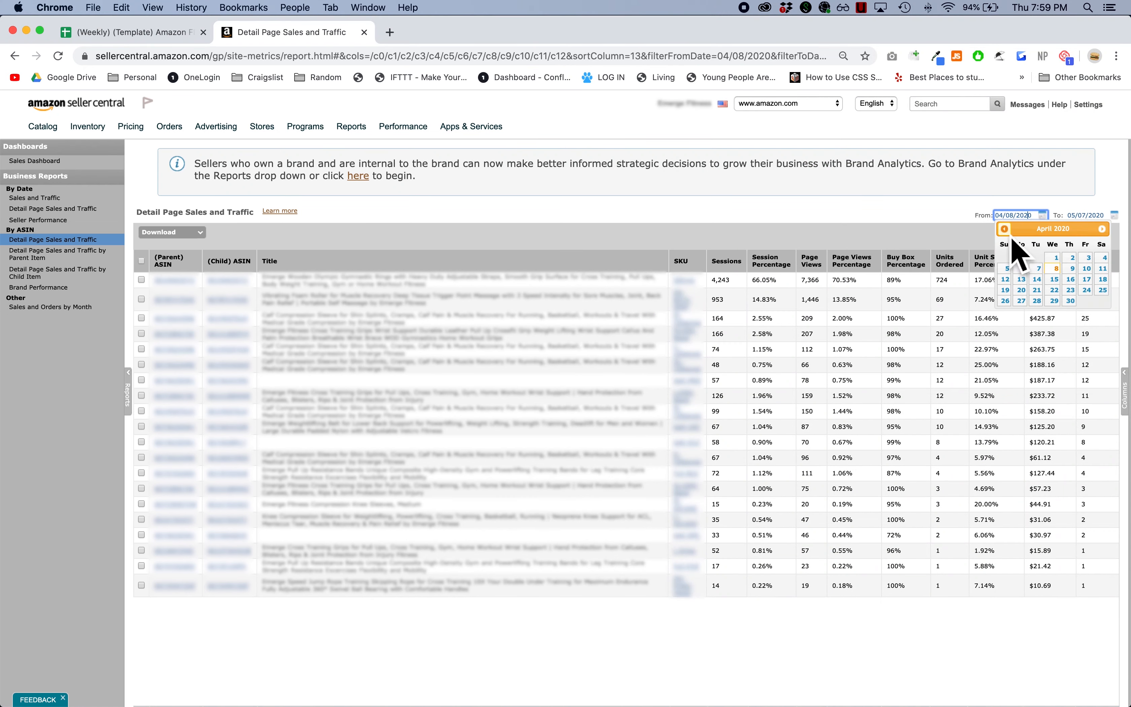
{"action": "left_click", "coordinate": [1101, 228]}
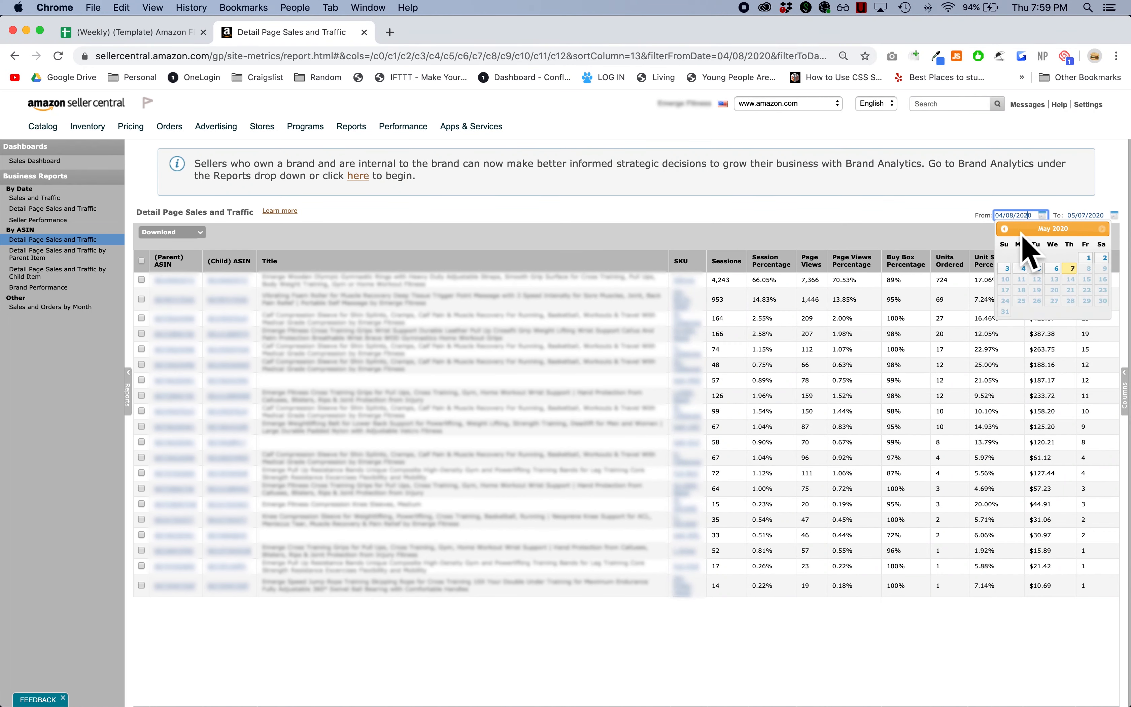
{"action": "key", "text": "super+Tab"}
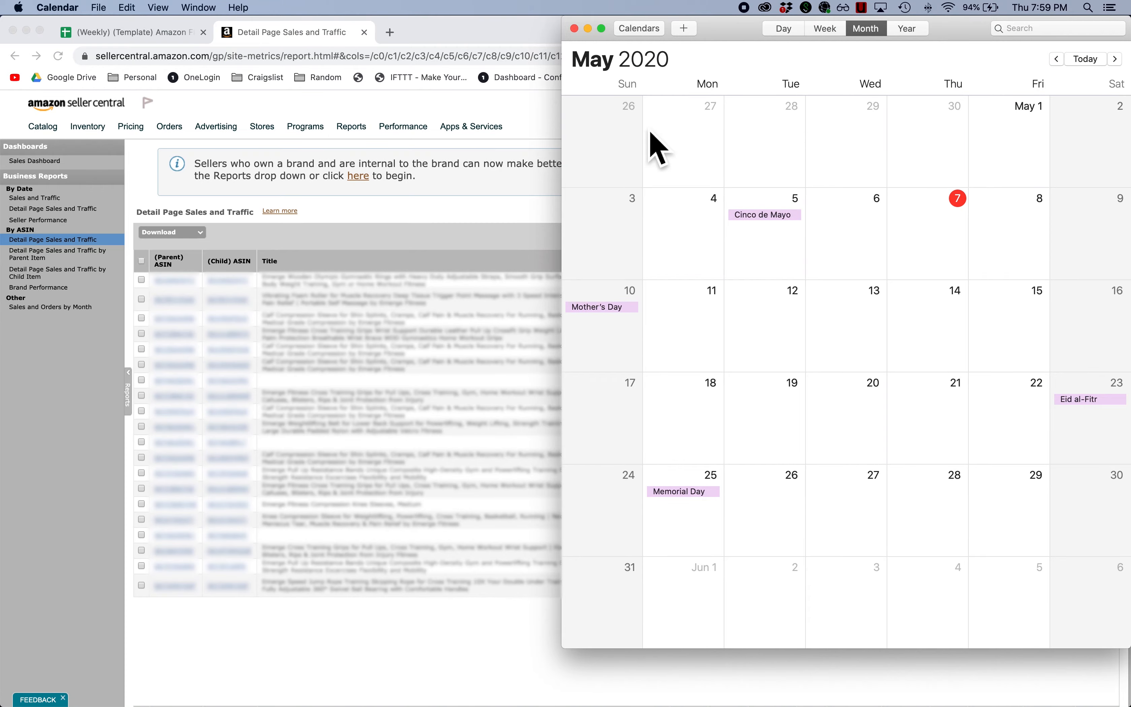
{"action": "key", "text": "super+Tab"}
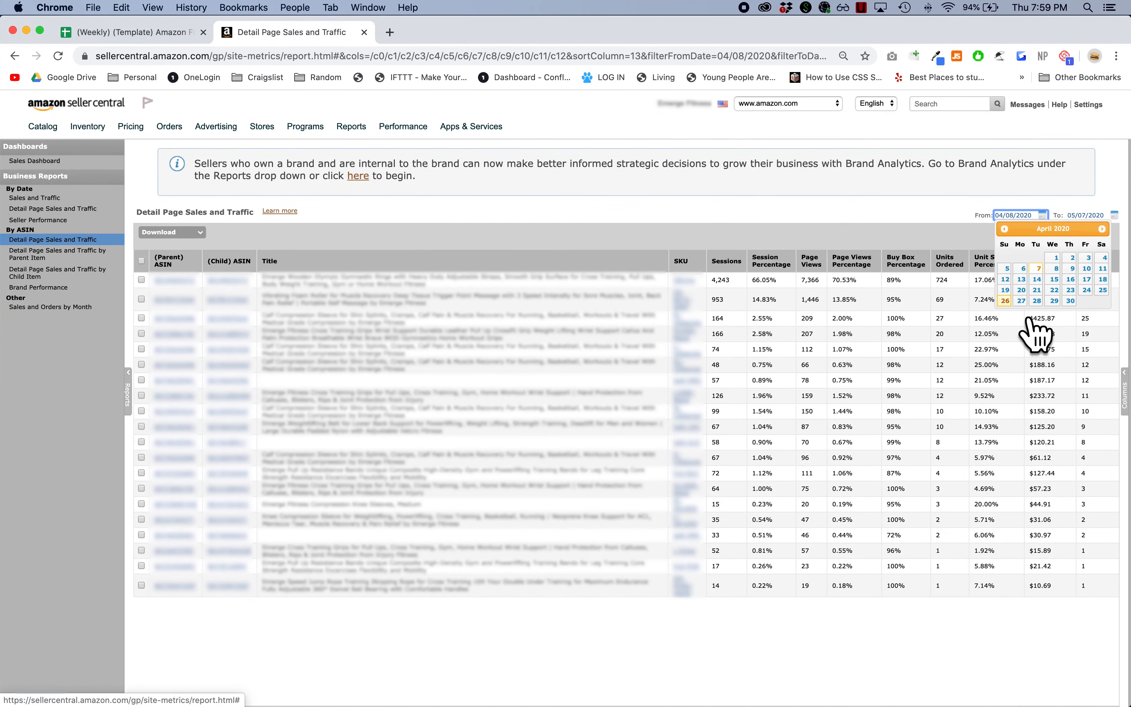
{"action": "left_click", "coordinate": [1005, 301]}
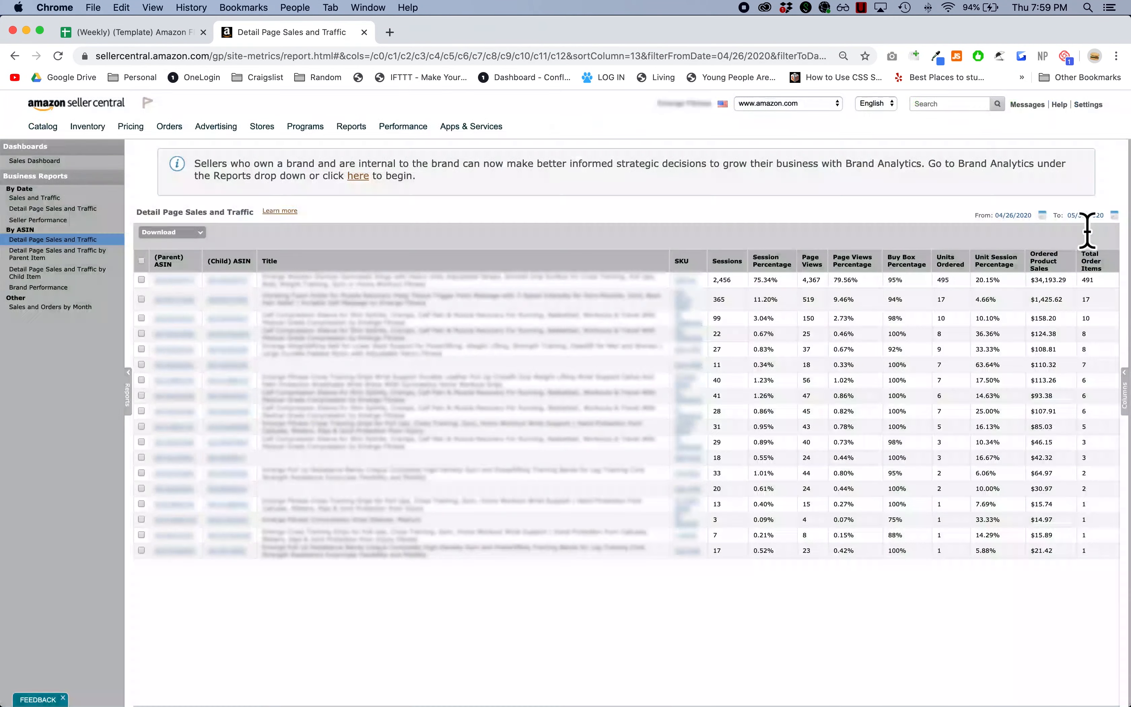
{"action": "left_click", "coordinate": [1085, 215]}
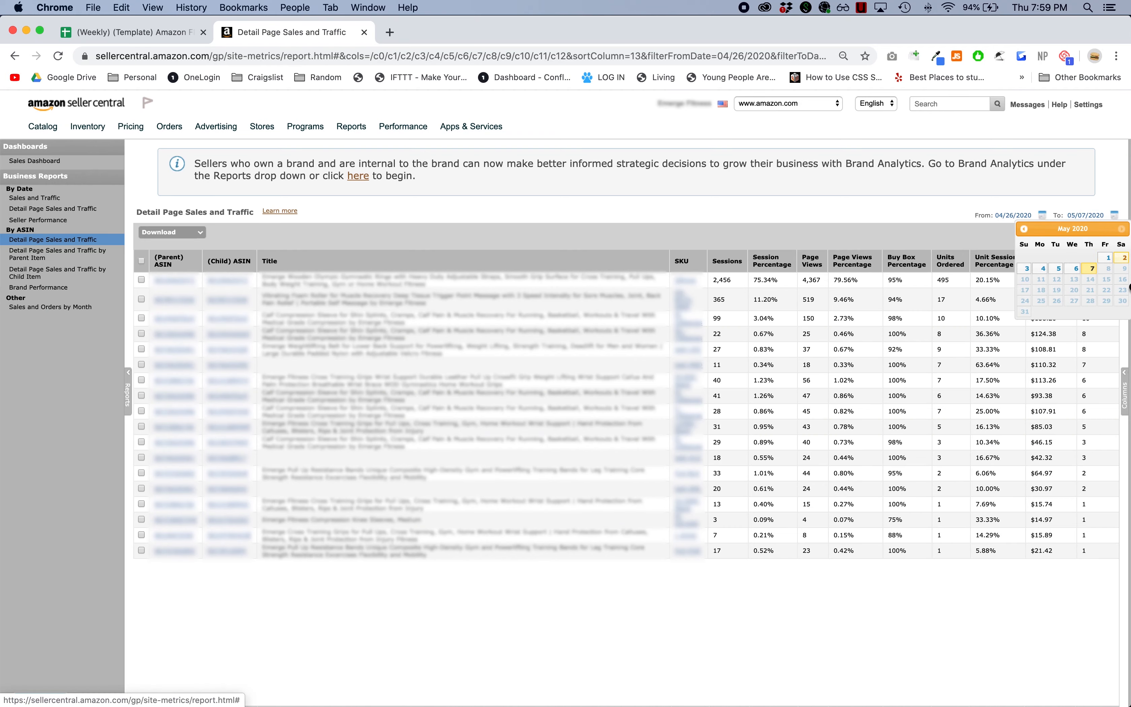
{"action": "left_click", "coordinate": [1124, 258]}
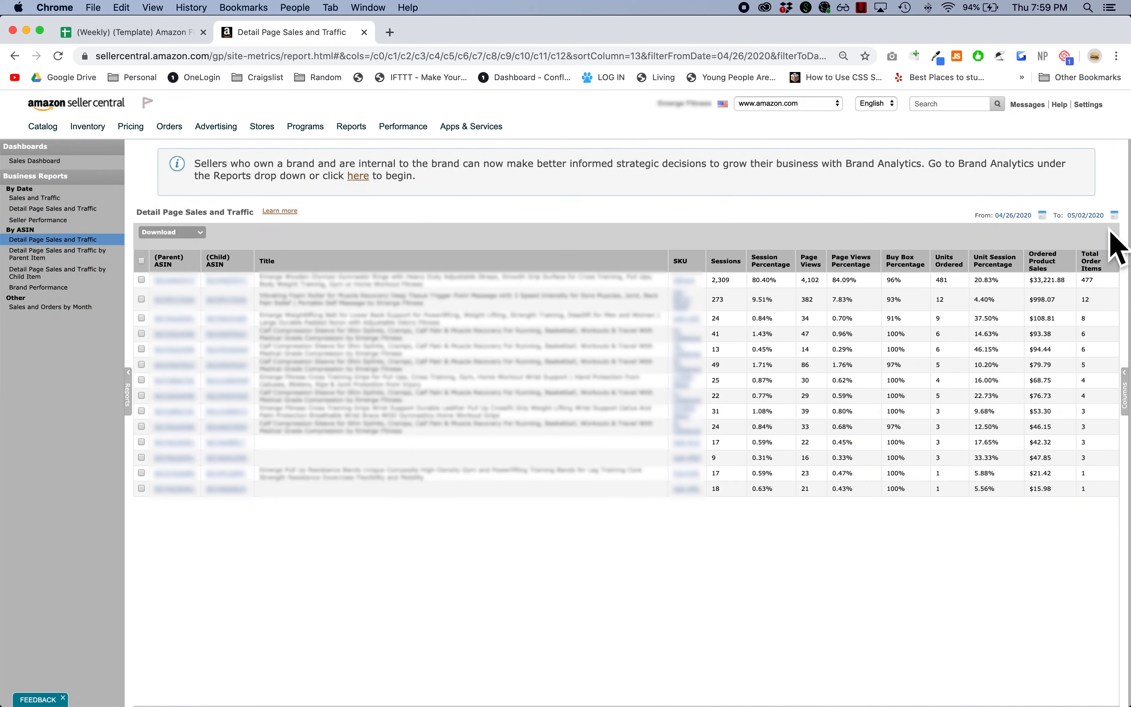
Download the filtered report as the comma-separated file BusinessReport-5-7-20 in the Downloads folder.
{"action": "left_click", "coordinate": [196, 233]}
{"action": "left_click", "coordinate": [190, 246]}
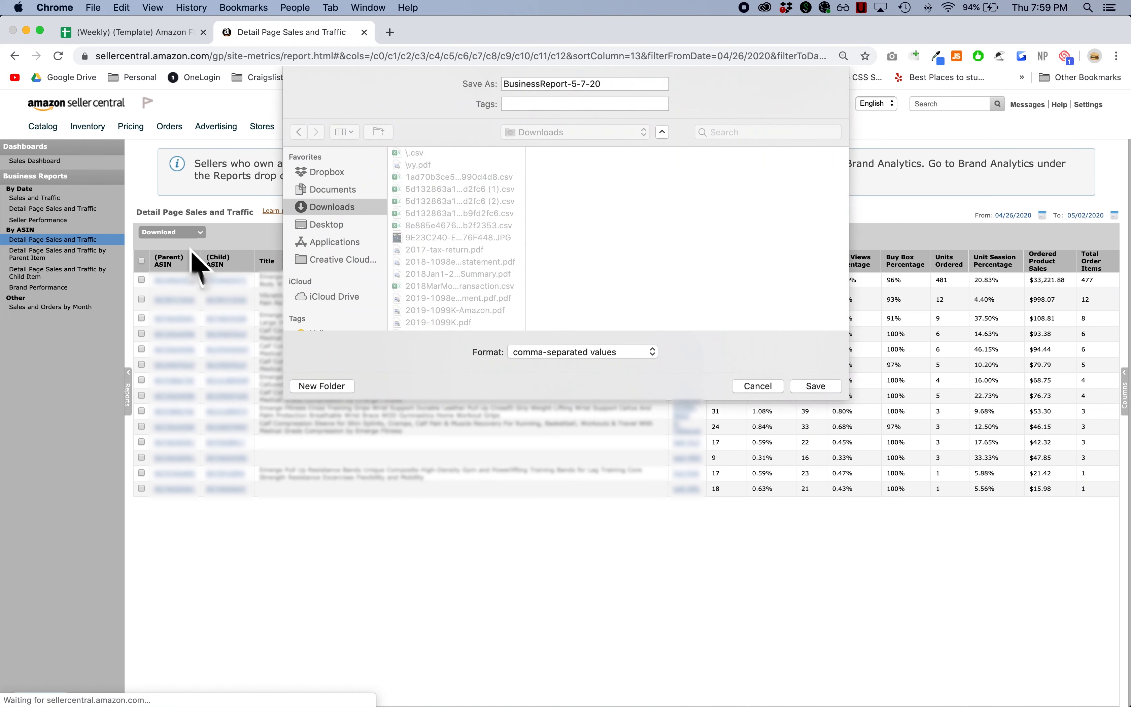
{"action": "key", "text": "Return"}
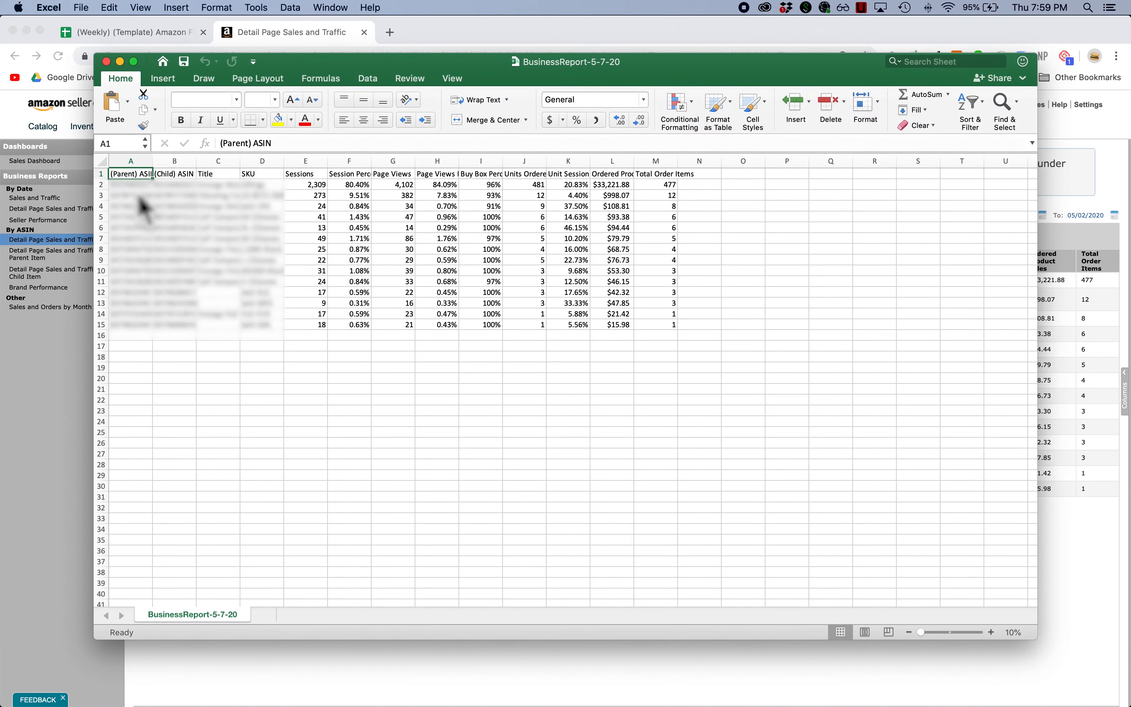
Copy the report's data rows A2:M15 without the header in Excel, and switch to the Amazon FBA data source spreadsheet in Chrome.
{"action": "left_click_drag", "start_coordinate": [142, 206], "coordinate": [666, 368]}
{"action": "key", "text": "super+c"}
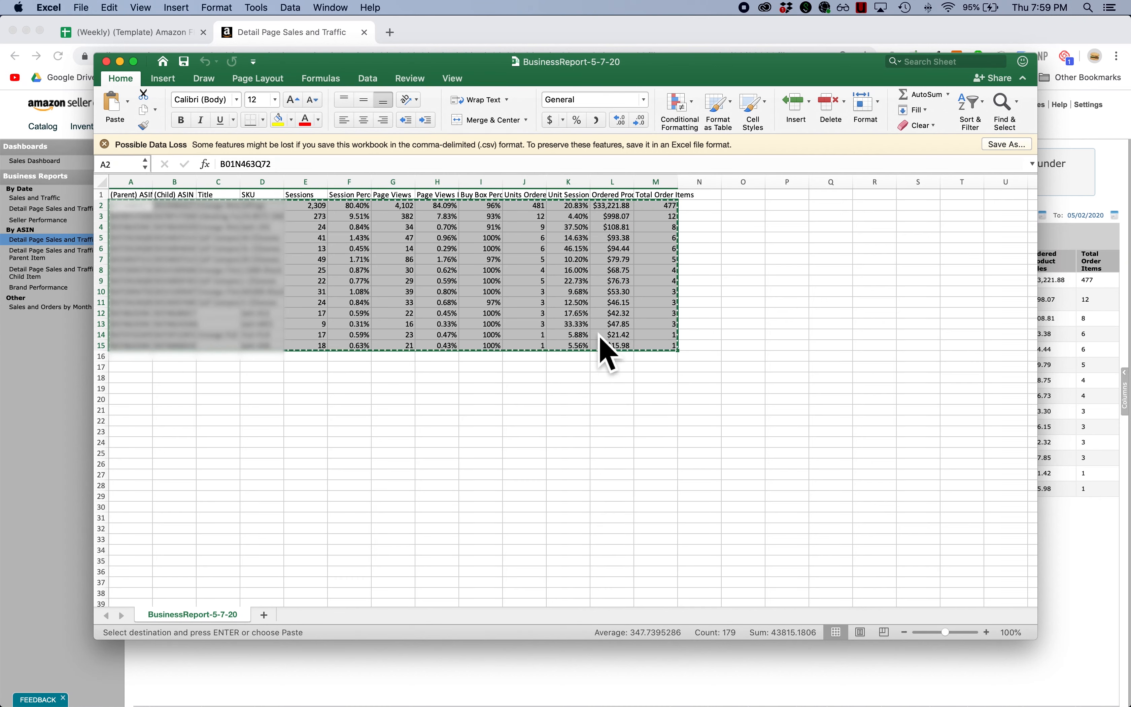
{"action": "left_click", "coordinate": [160, 40]}
{"action": "left_click", "coordinate": [220, 388]}
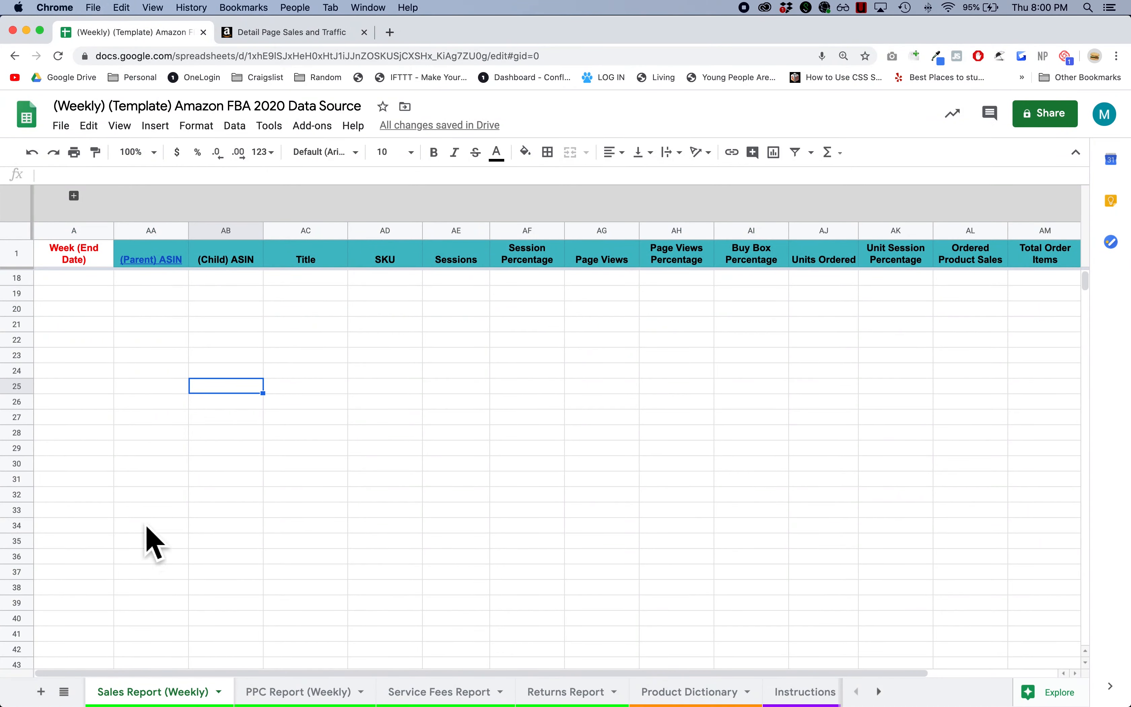
Paste the copied report rows into the Sales Report (Weekly) sheet, starting at cell AA2 under (Parent) ASIN.
{"action": "left_click", "coordinate": [165, 303]}
{"action": "scroll", "coordinate": [182, 292], "scroll_direction": "up", "scroll_amount": 5}
{"action": "scroll", "coordinate": [182, 292], "scroll_direction": "up", "scroll_amount": 3}
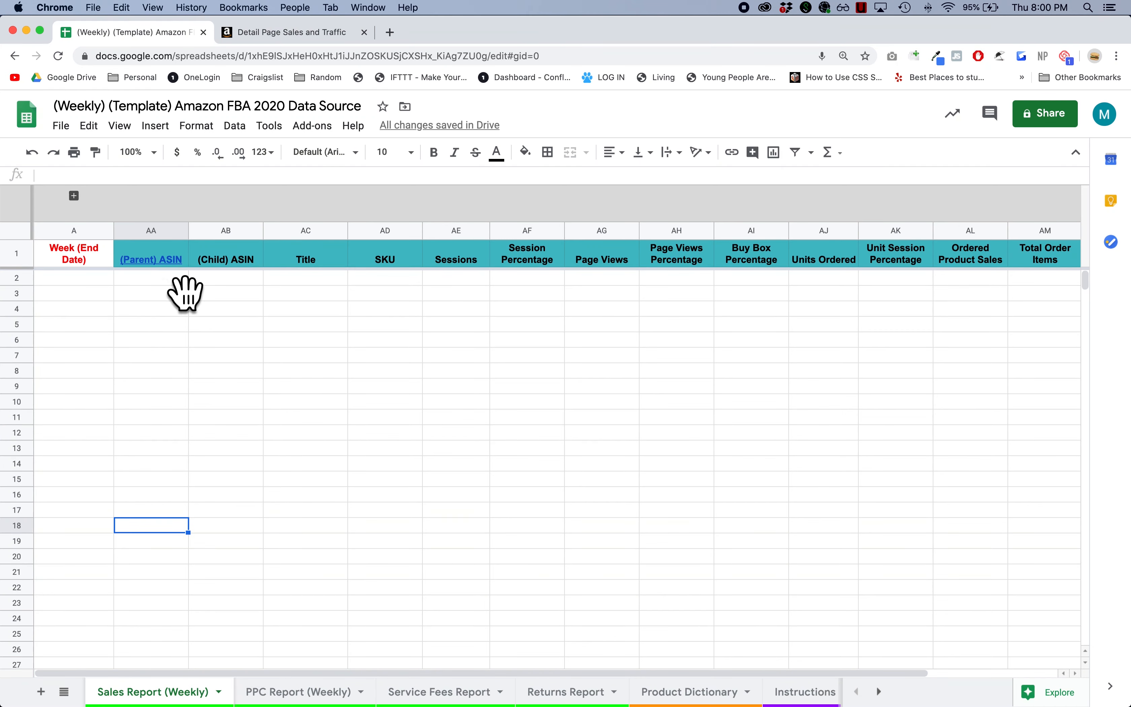
{"action": "left_click", "coordinate": [212, 258]}
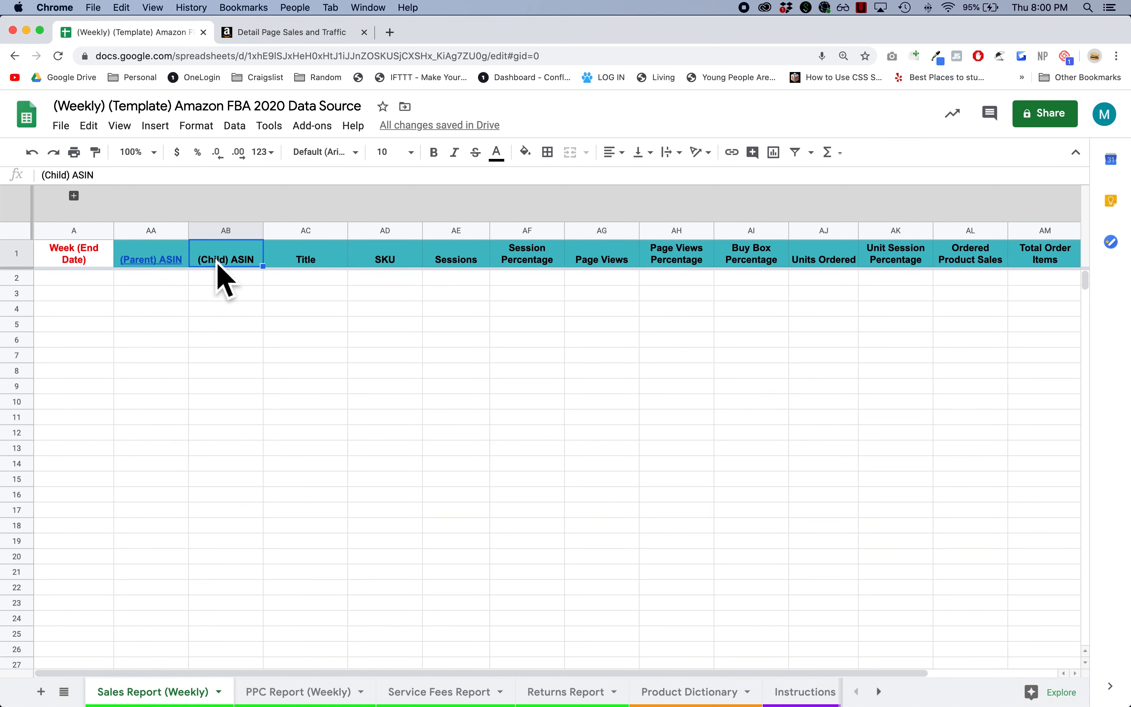
{"action": "left_click", "coordinate": [173, 280]}
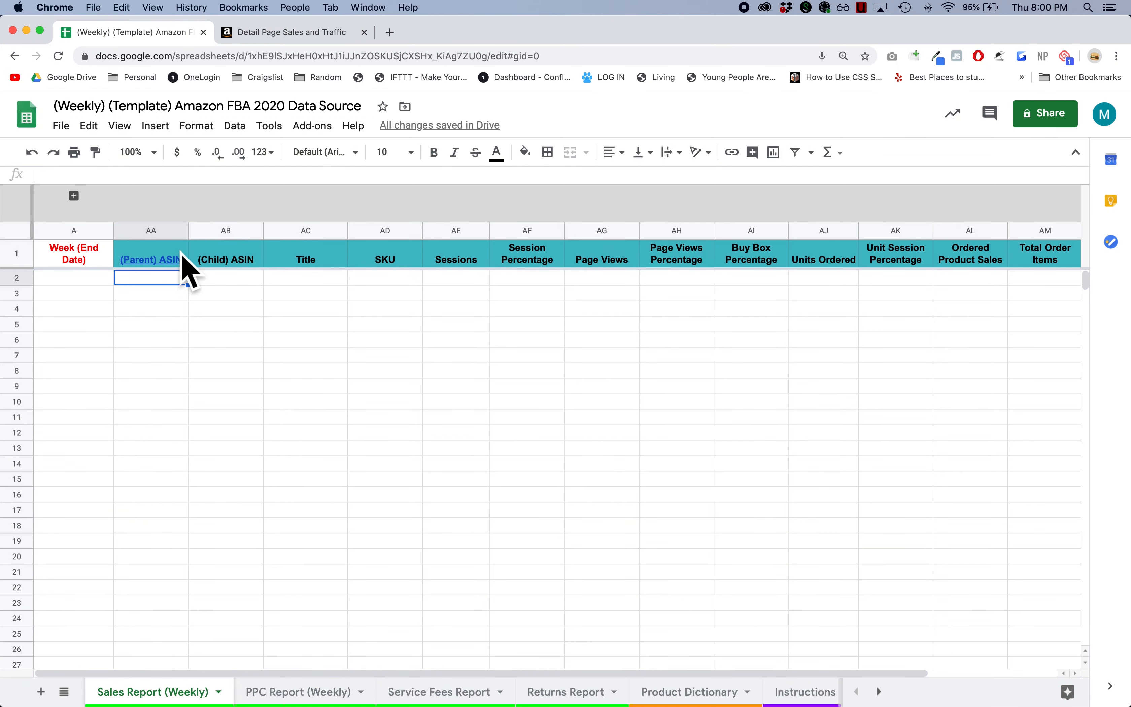
{"action": "right_click", "coordinate": [156, 284]}
{"action": "mouse_move", "coordinate": [253, 246]}
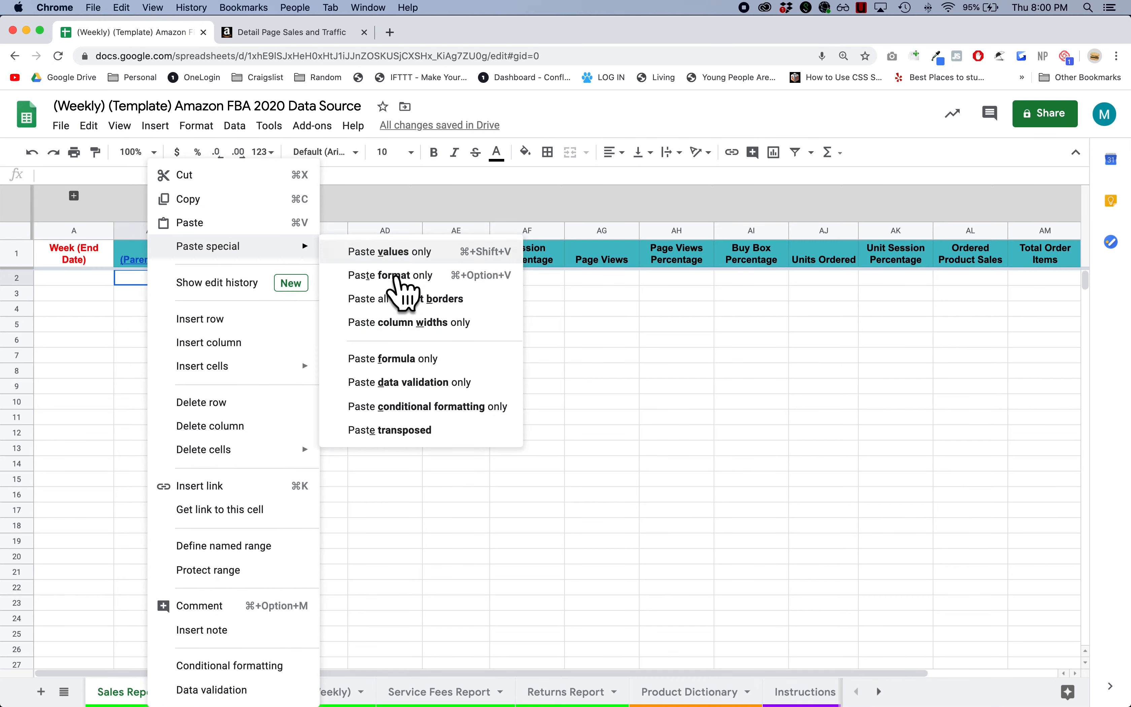
{"action": "left_click", "coordinate": [270, 222]}
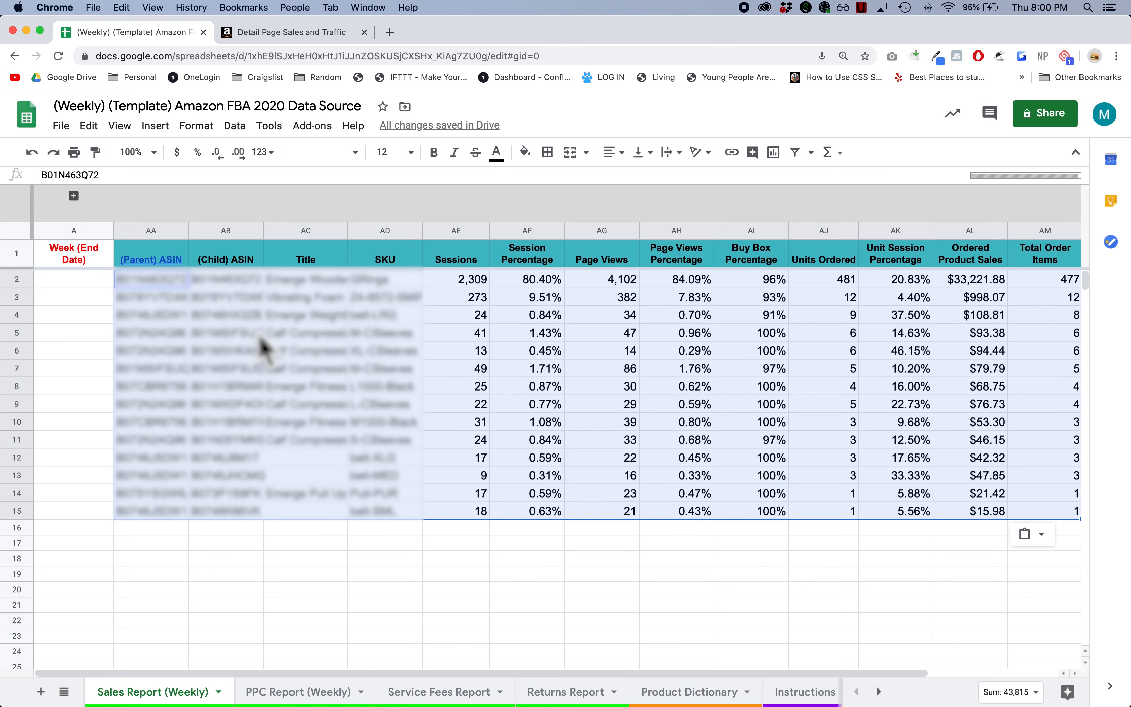
Compare the pasted rows with the source rows in the Excel report, and return to the spreadsheet.
{"action": "left_click", "coordinate": [186, 350]}
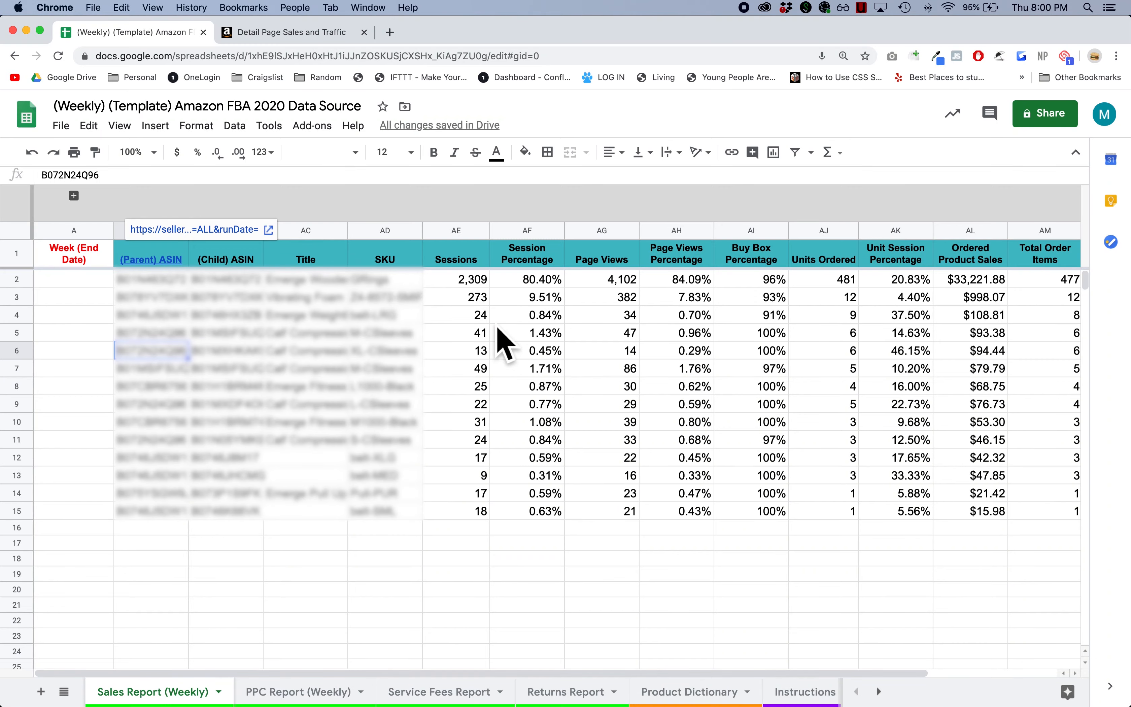
{"action": "key", "text": "super+Tab"}
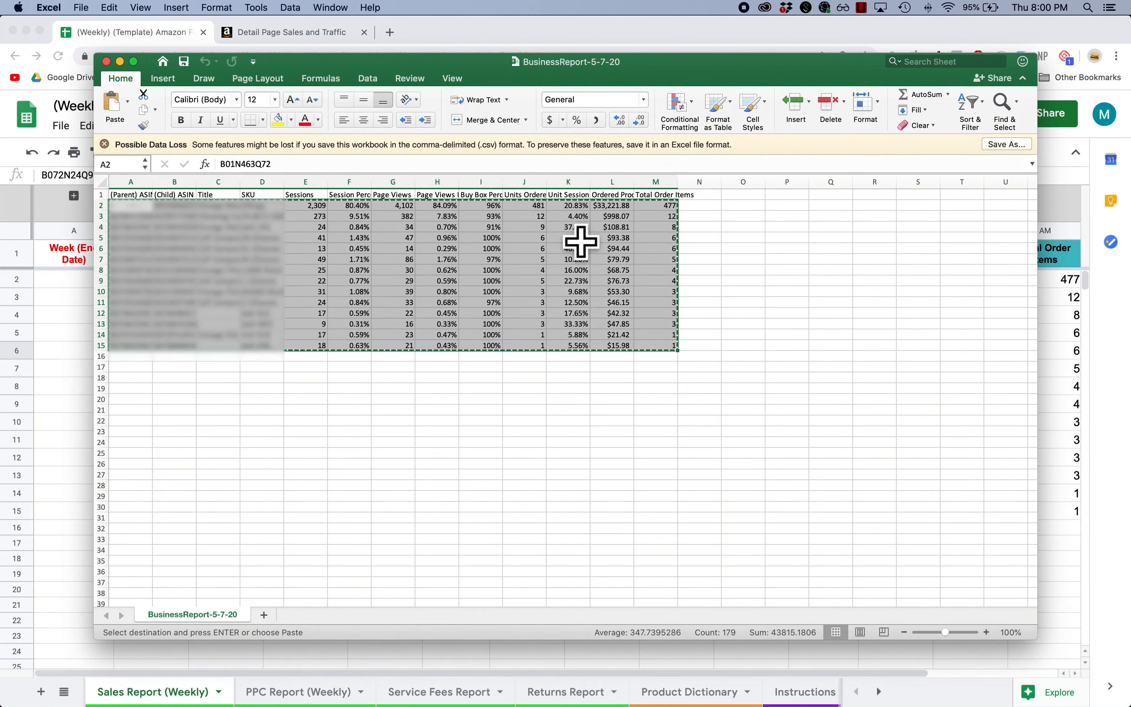
{"action": "key", "text": "super+Tab"}
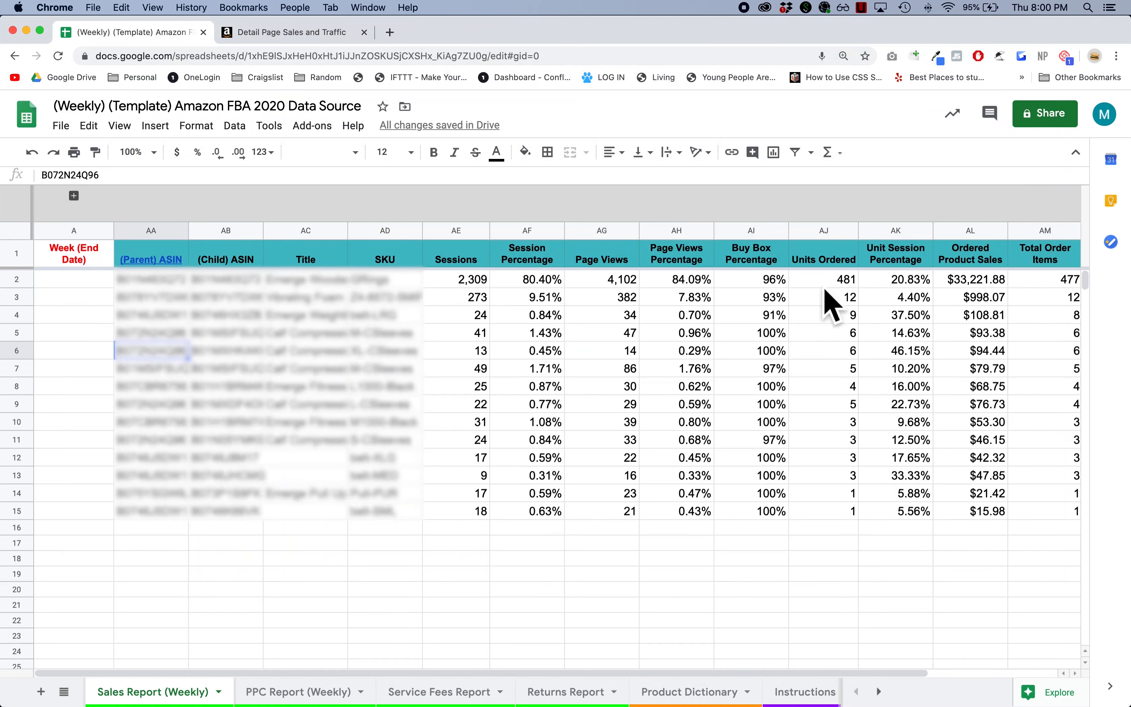
Check the end date of the Seller Central report and enter 2020-05-02 as the Week (End Date) in cell A2.
{"action": "left_click", "coordinate": [98, 283]}
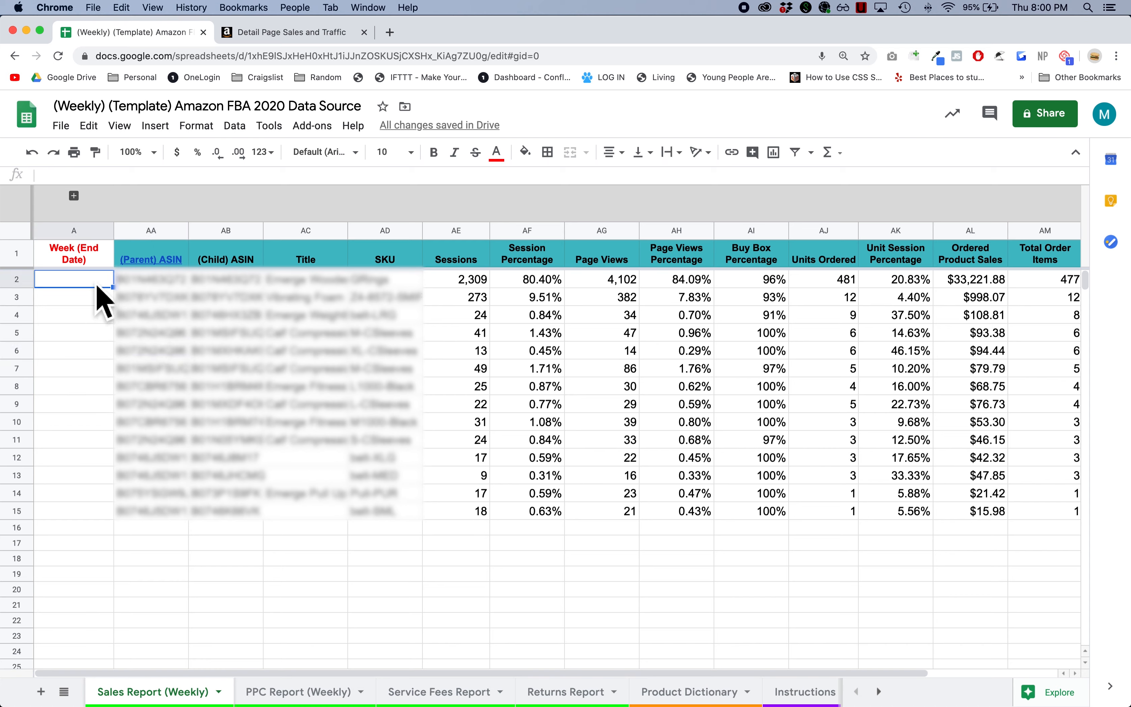
{"action": "left_click", "coordinate": [283, 32]}
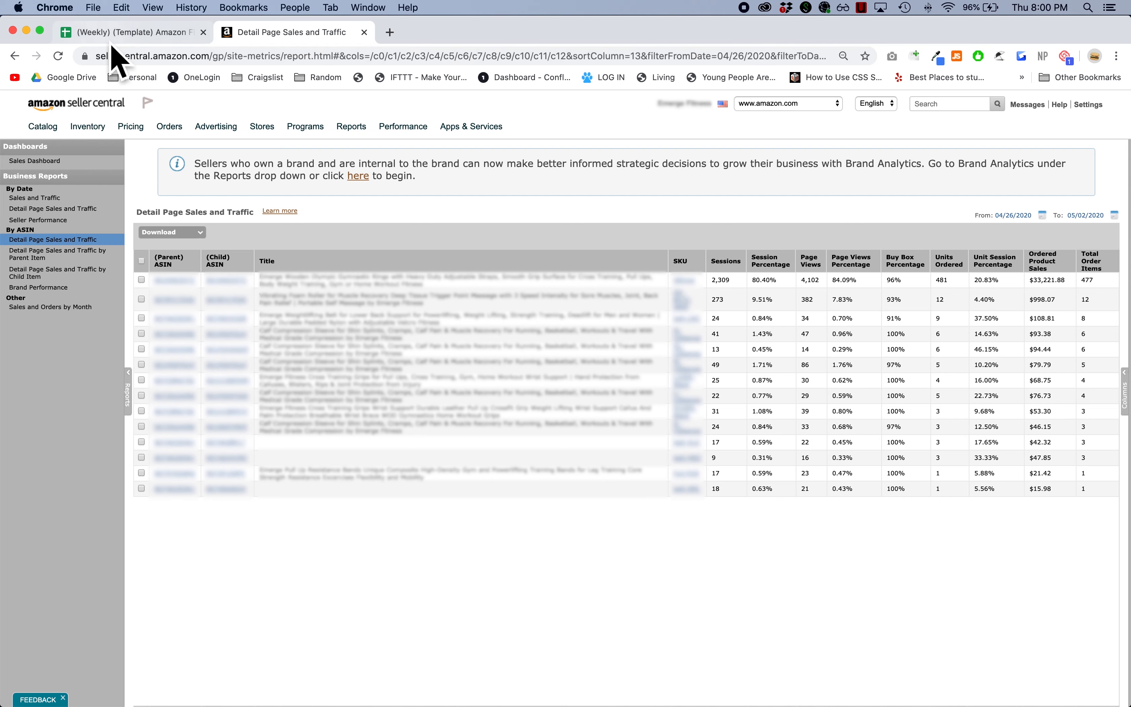
{"action": "left_click", "coordinate": [100, 32]}
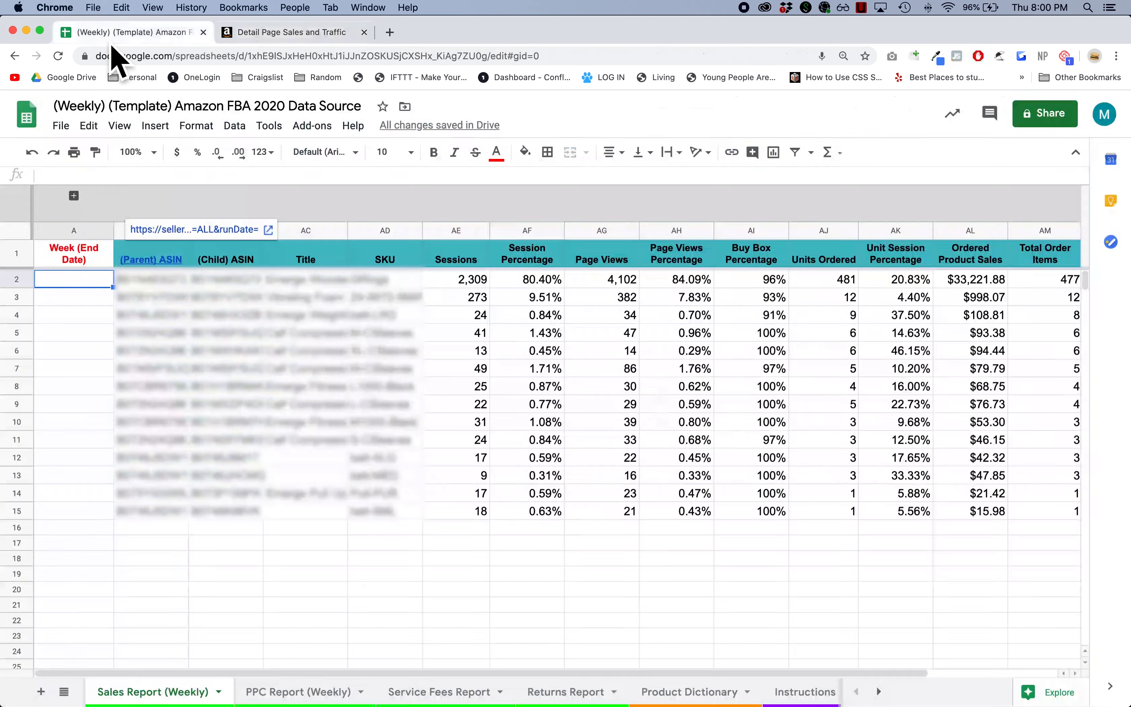
{"action": "double_click", "coordinate": [77, 286]}
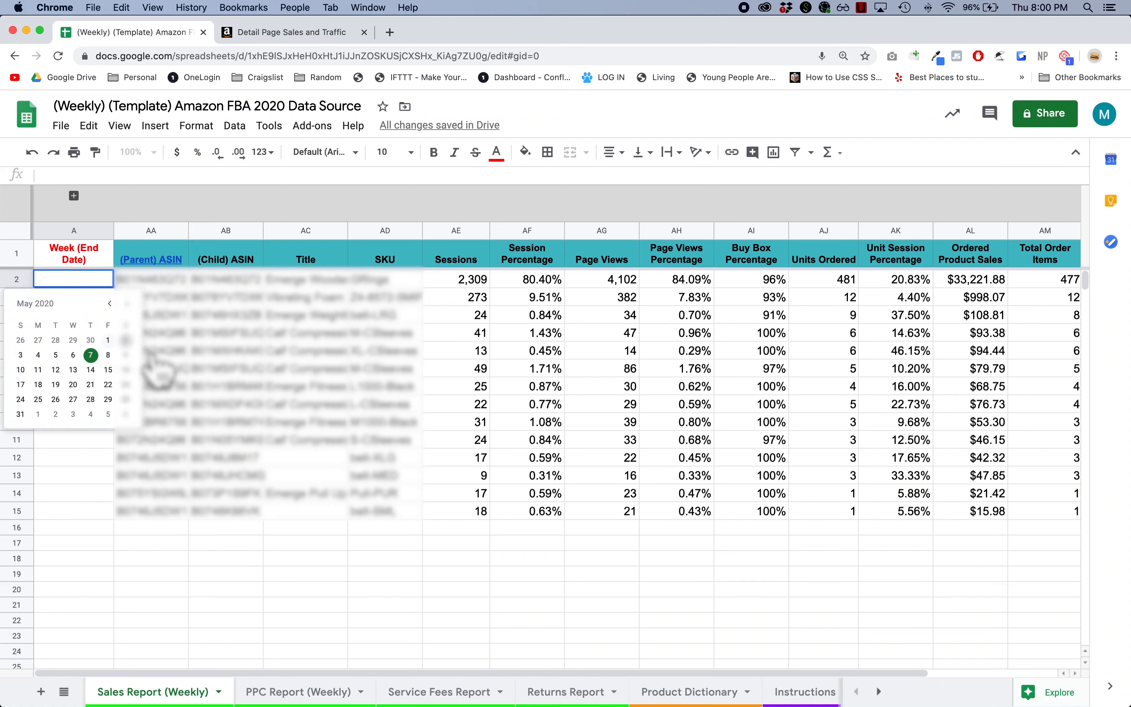
{"action": "left_click", "coordinate": [125, 340]}
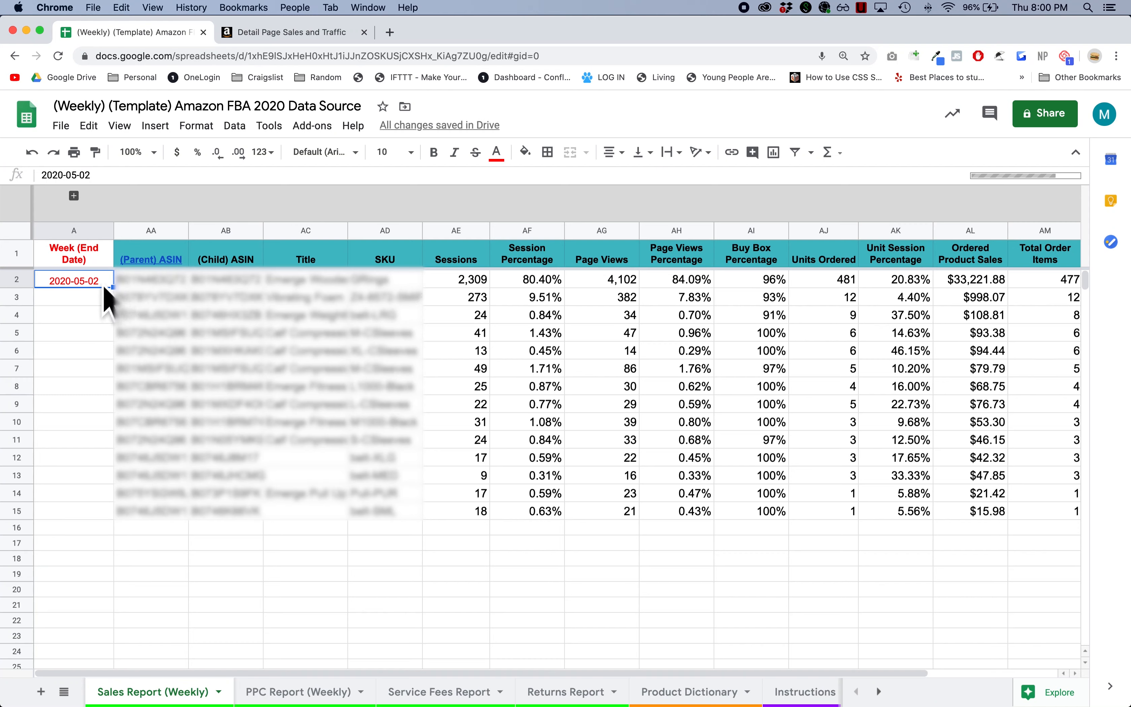
Try filling the A2 date down through A15 as identical copies, and undo the fill.
{"action": "left_click_drag", "start_coordinate": [104, 291], "coordinate": [106, 518]}
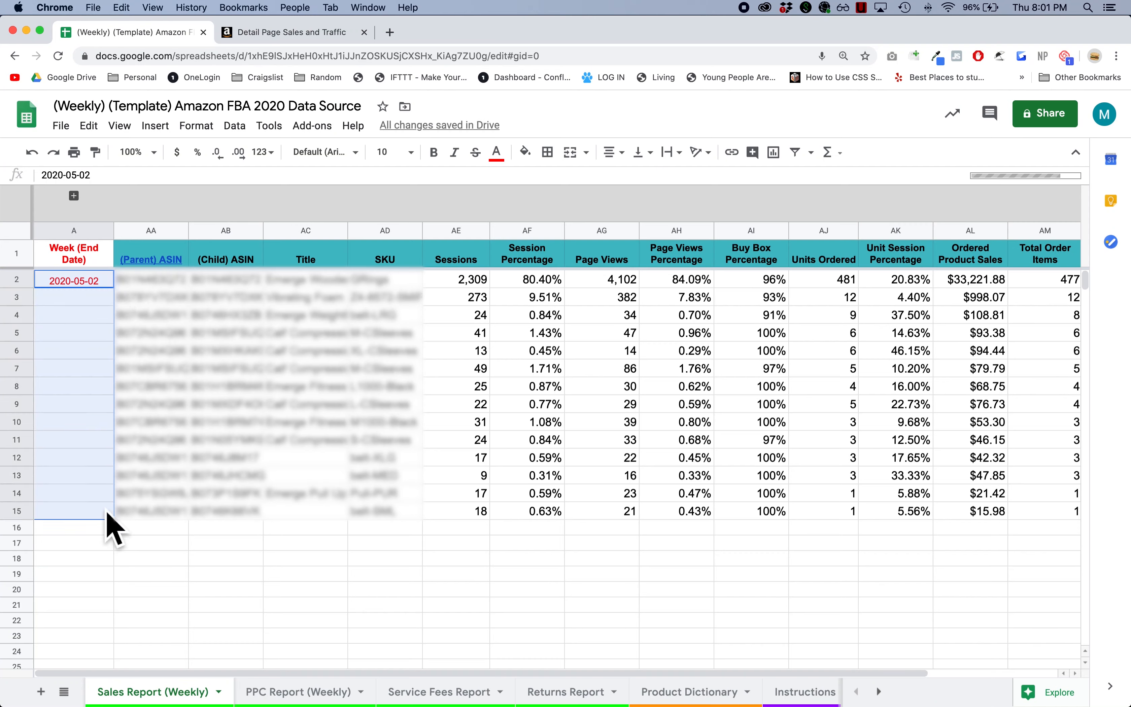
{"action": "left_click", "coordinate": [105, 356]}
{"action": "left_click", "coordinate": [101, 286]}
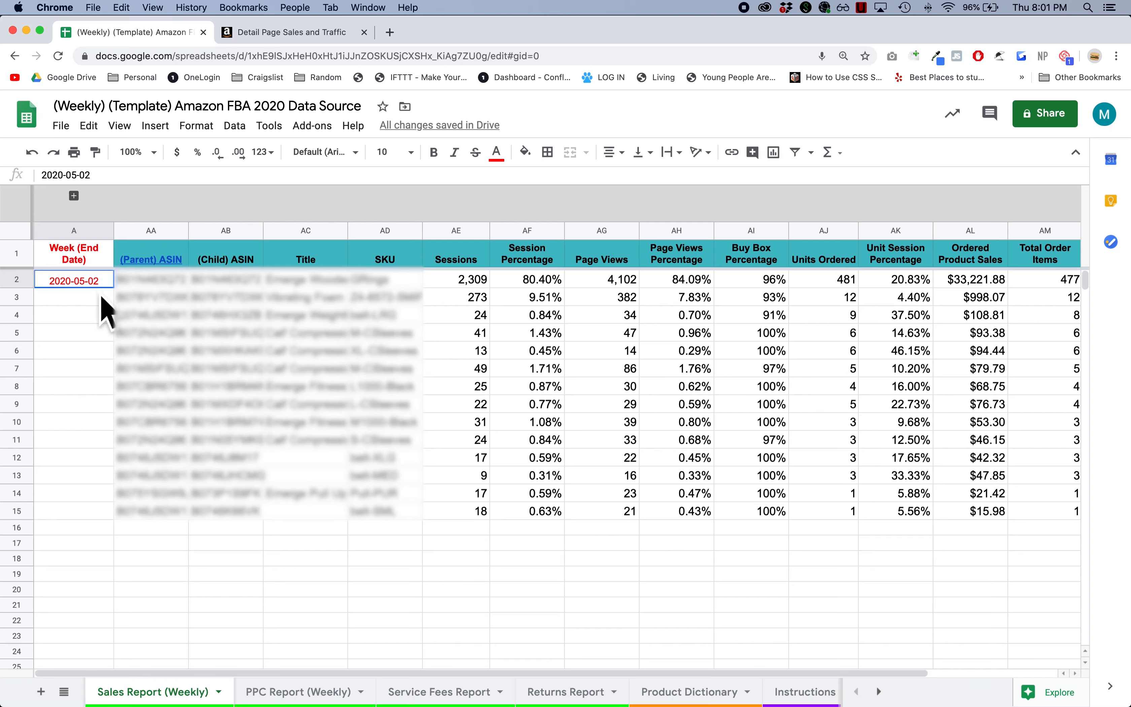
{"action": "left_click", "coordinate": [82, 353]}
{"action": "left_click_drag", "start_coordinate": [88, 286], "coordinate": [94, 514]}
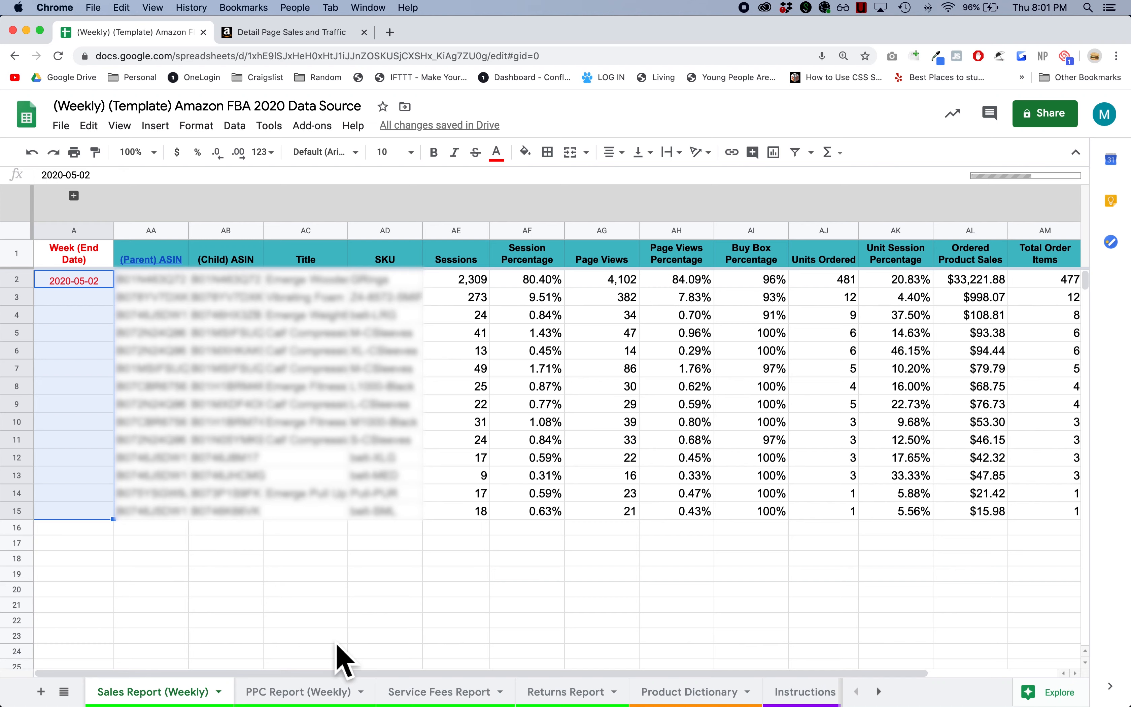
{"action": "key", "text": "super+d"}
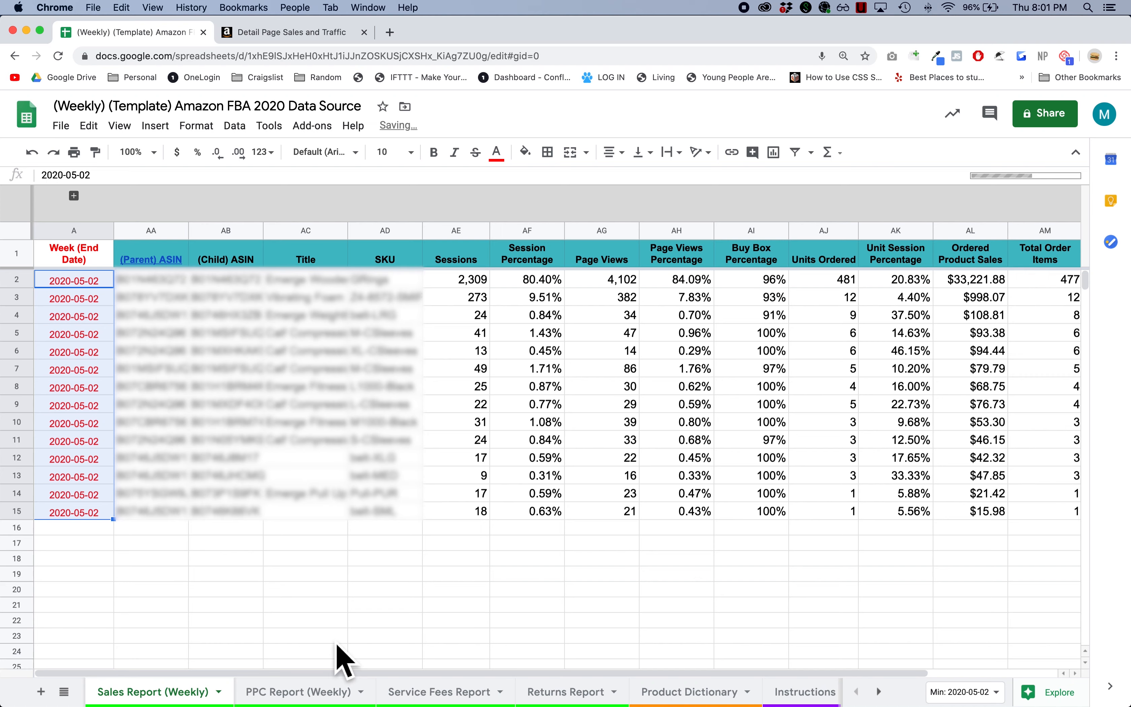
{"action": "key", "text": "super+z"}
Extend the A2 date down through A15, and replace the incrementing series with 2020-05-02 in every row.
{"action": "left_click", "coordinate": [98, 283]}
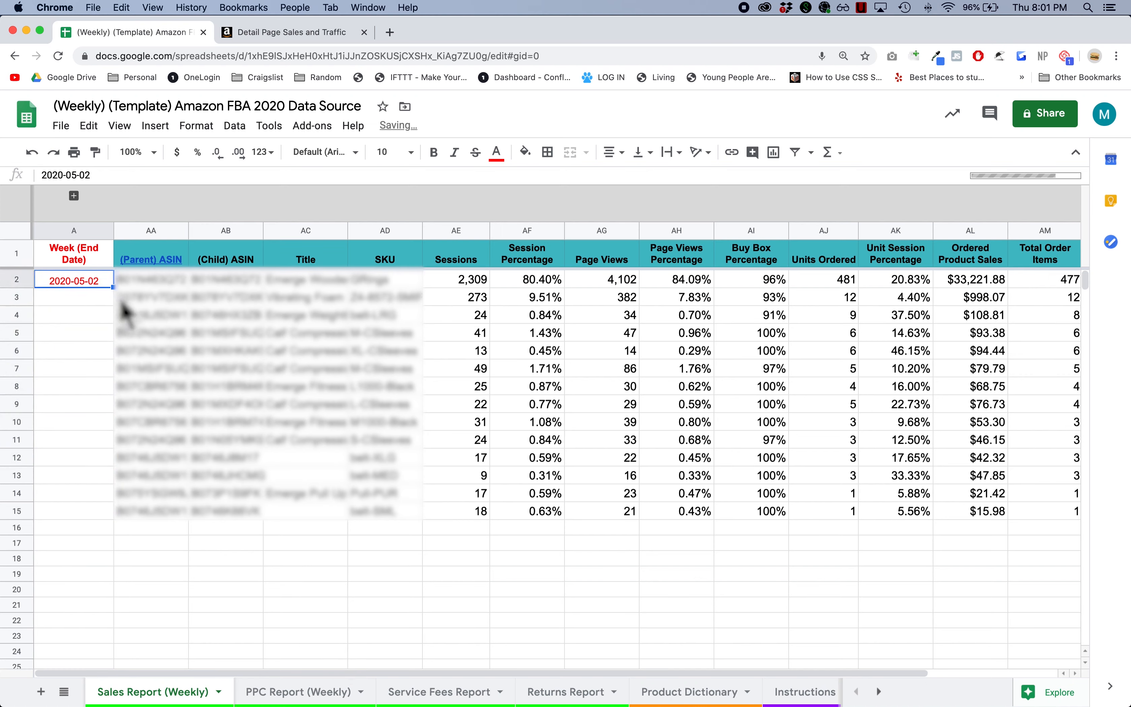
{"action": "left_click_drag", "start_coordinate": [123, 533], "coordinate": [121, 530]}
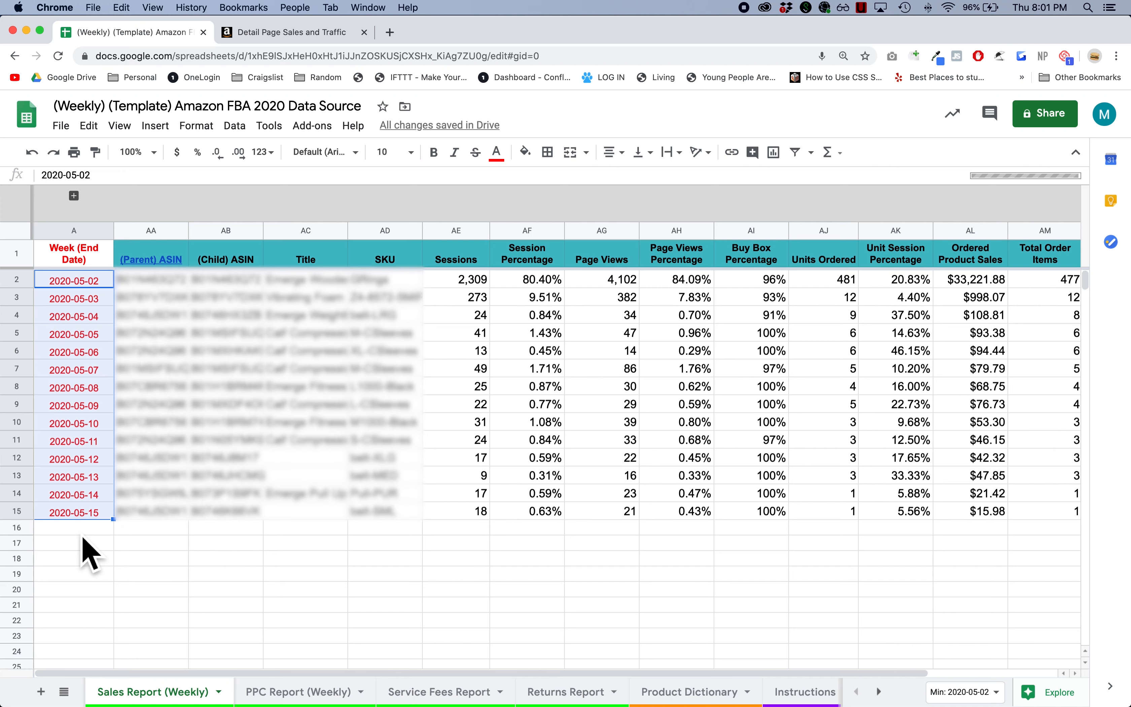
{"action": "key", "text": "super+d"}
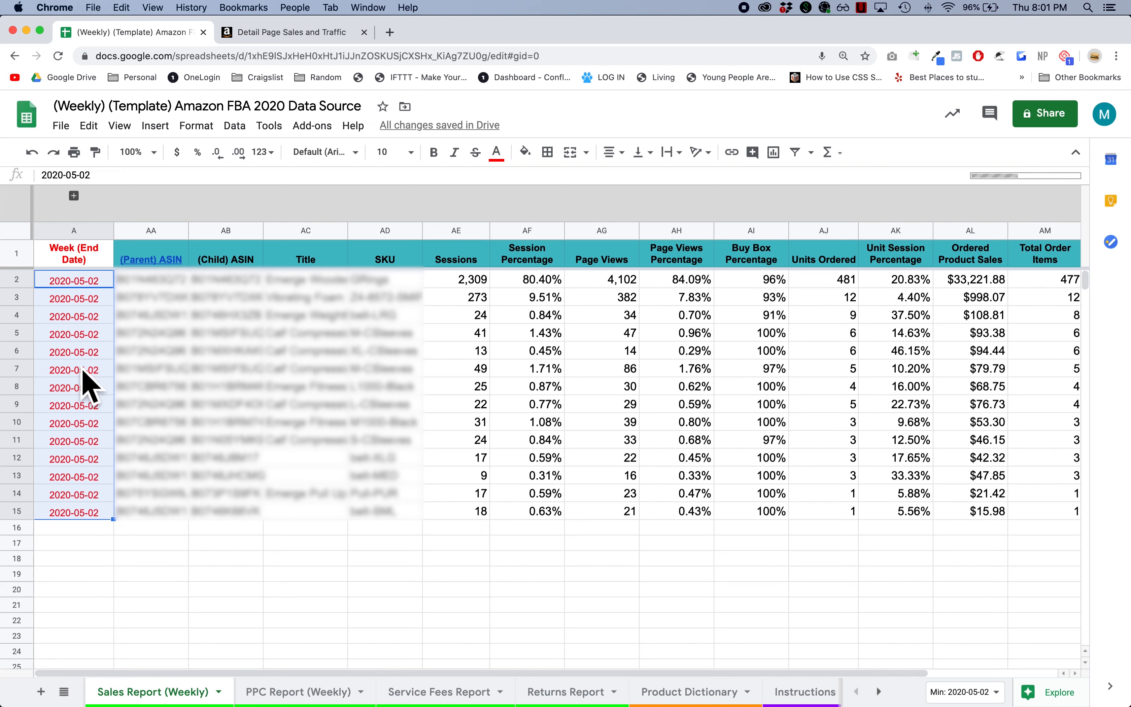
{"action": "left_click", "coordinate": [72, 282]}
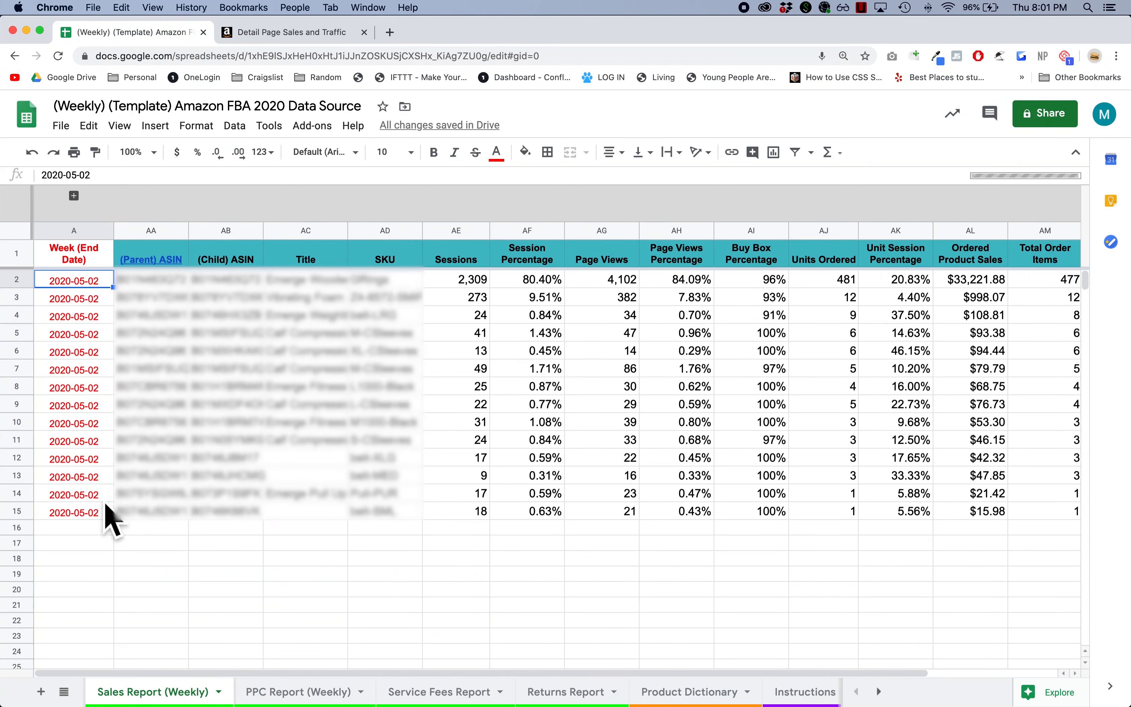
Return to the Seller Central Detail Page Sales and Traffic report and set its date range to 04/19/2020 through 04/25/2020.
{"action": "left_click", "coordinate": [299, 33]}
{"action": "left_click", "coordinate": [1015, 215]}
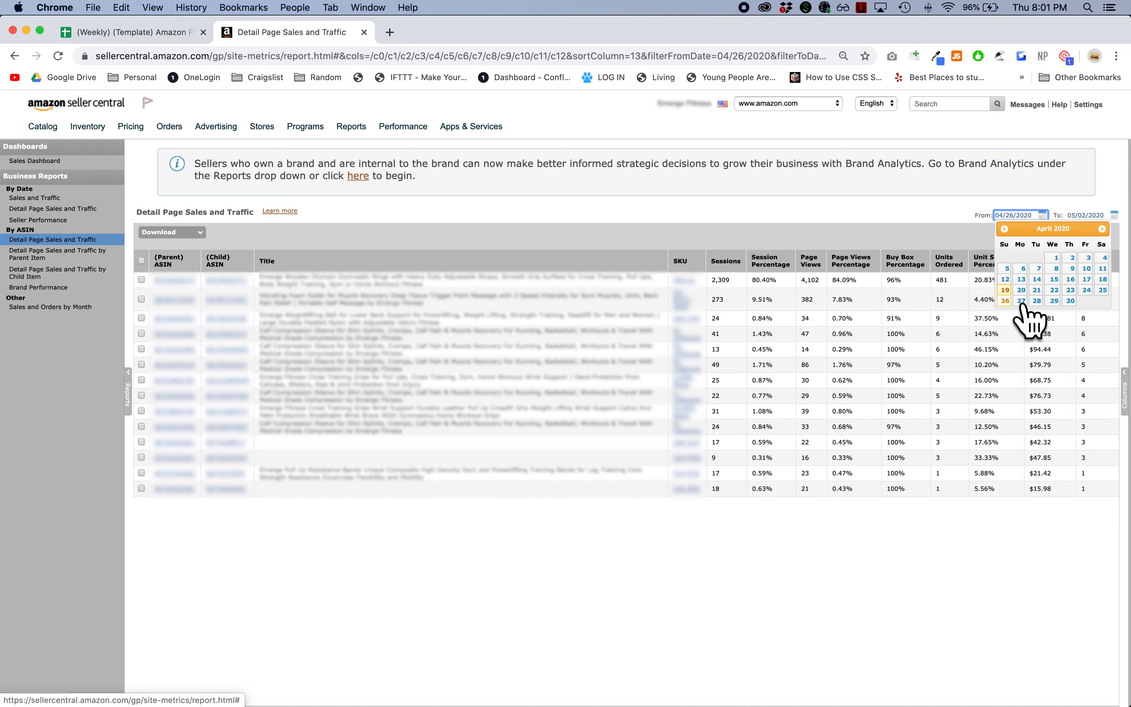
{"action": "left_click", "coordinate": [1007, 291]}
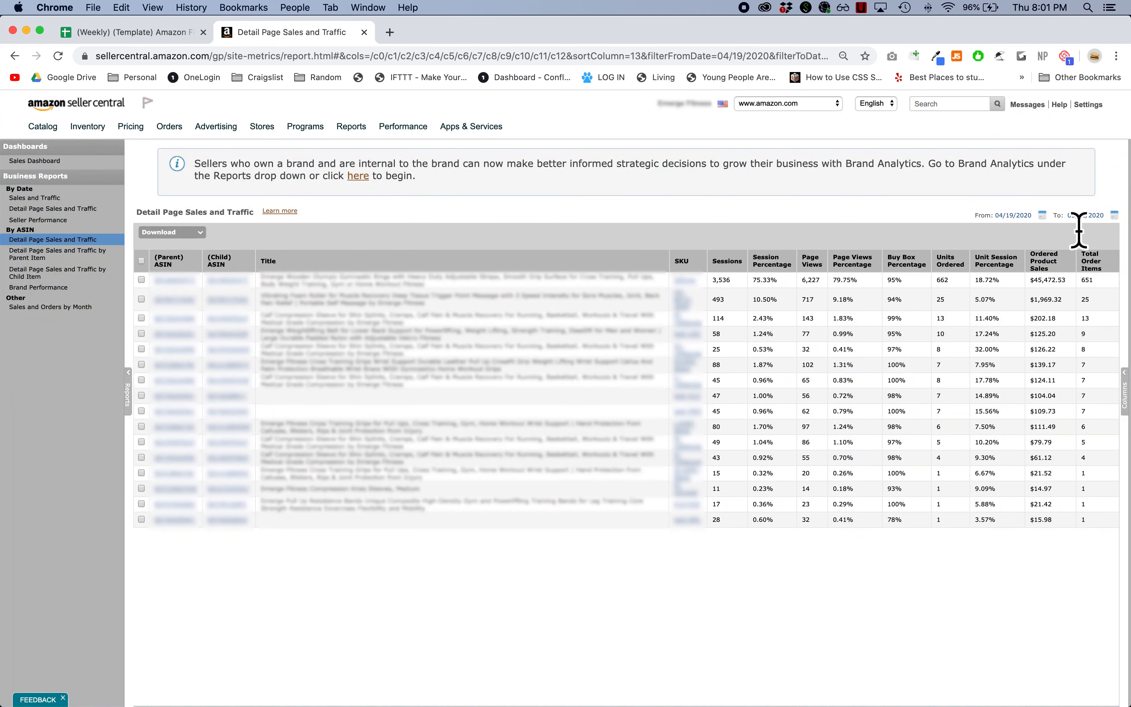
{"action": "left_click", "coordinate": [1074, 216]}
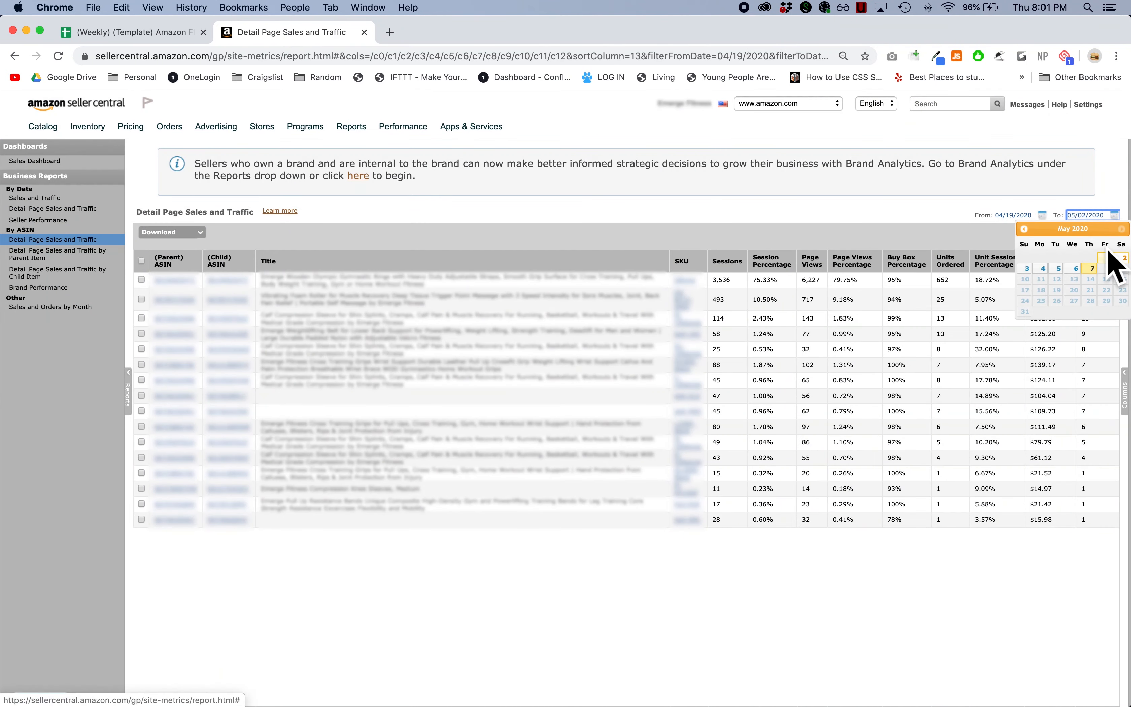
{"action": "left_click", "coordinate": [1027, 232]}
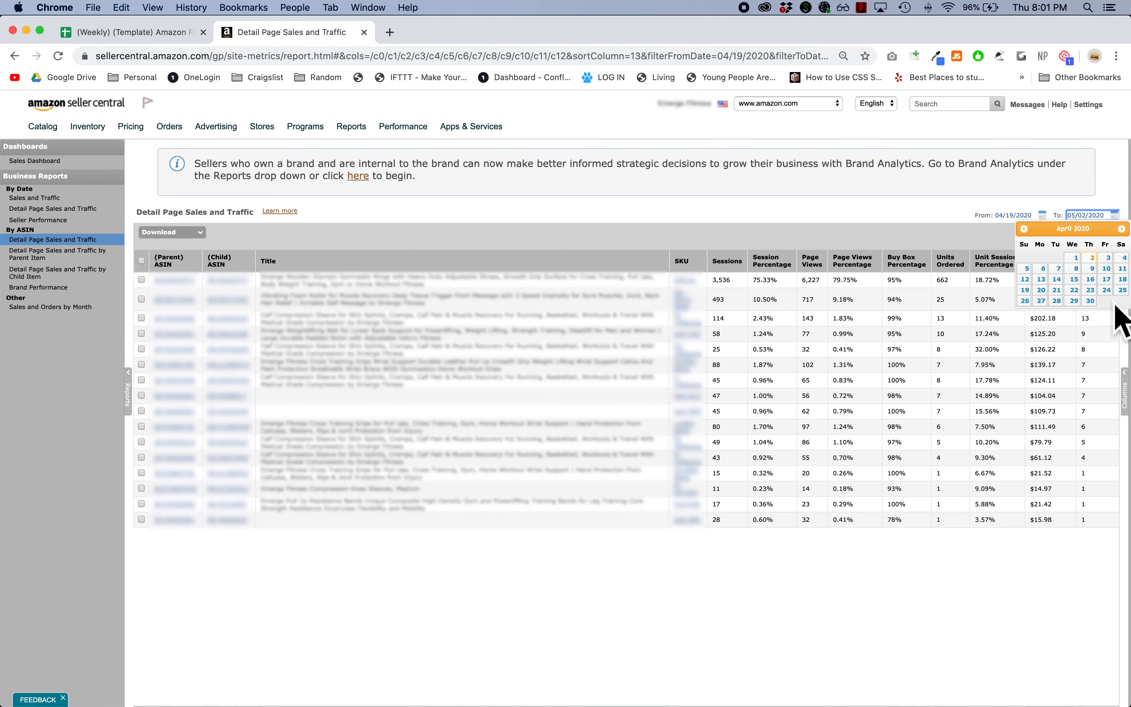
{"action": "left_click", "coordinate": [1121, 290]}
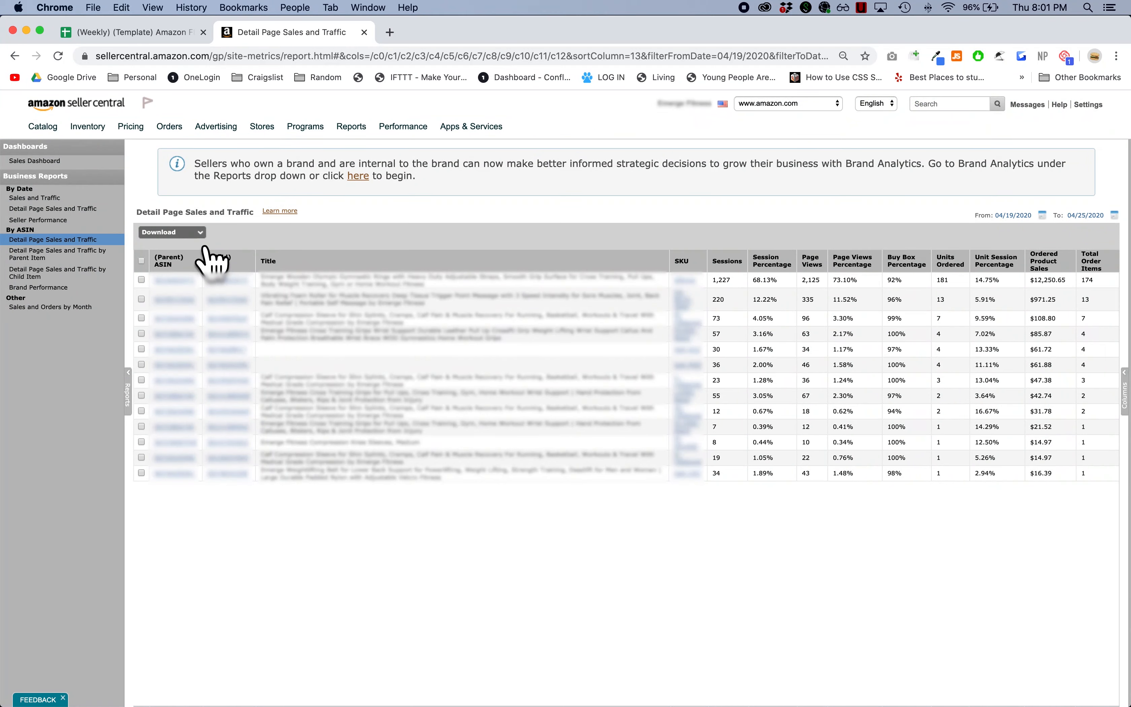
Download the filtered report as a CSV under the suggested name and open the file in Excel.
{"action": "left_click", "coordinate": [201, 233]}
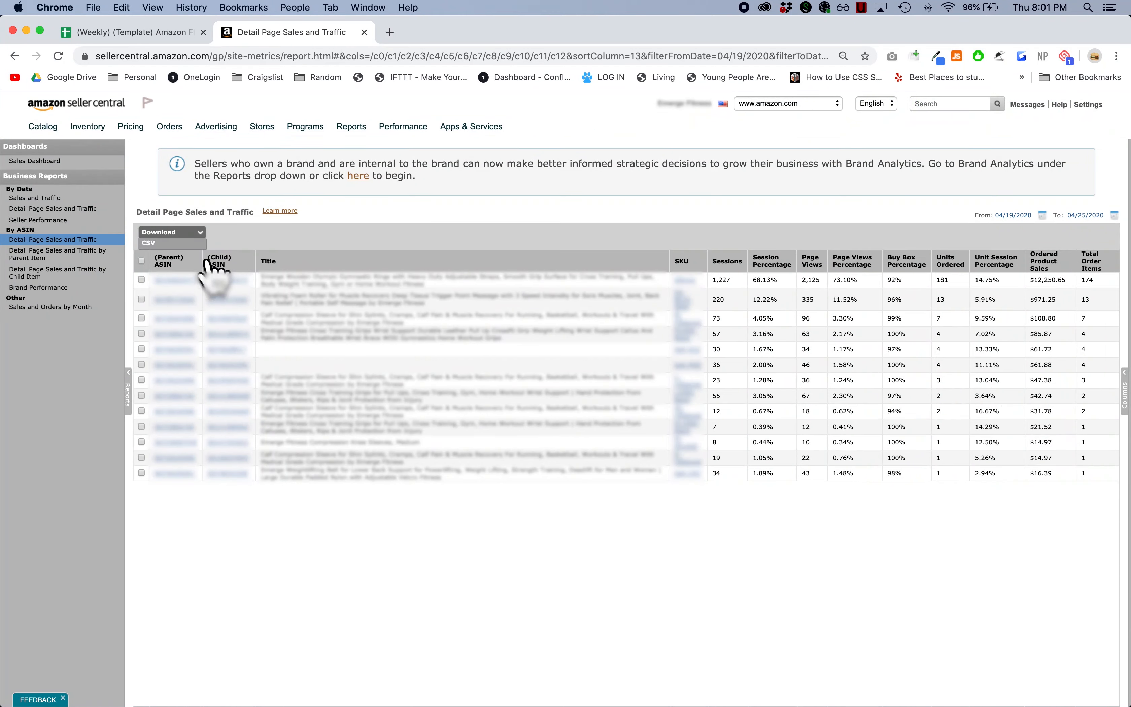
{"action": "left_click", "coordinate": [192, 244]}
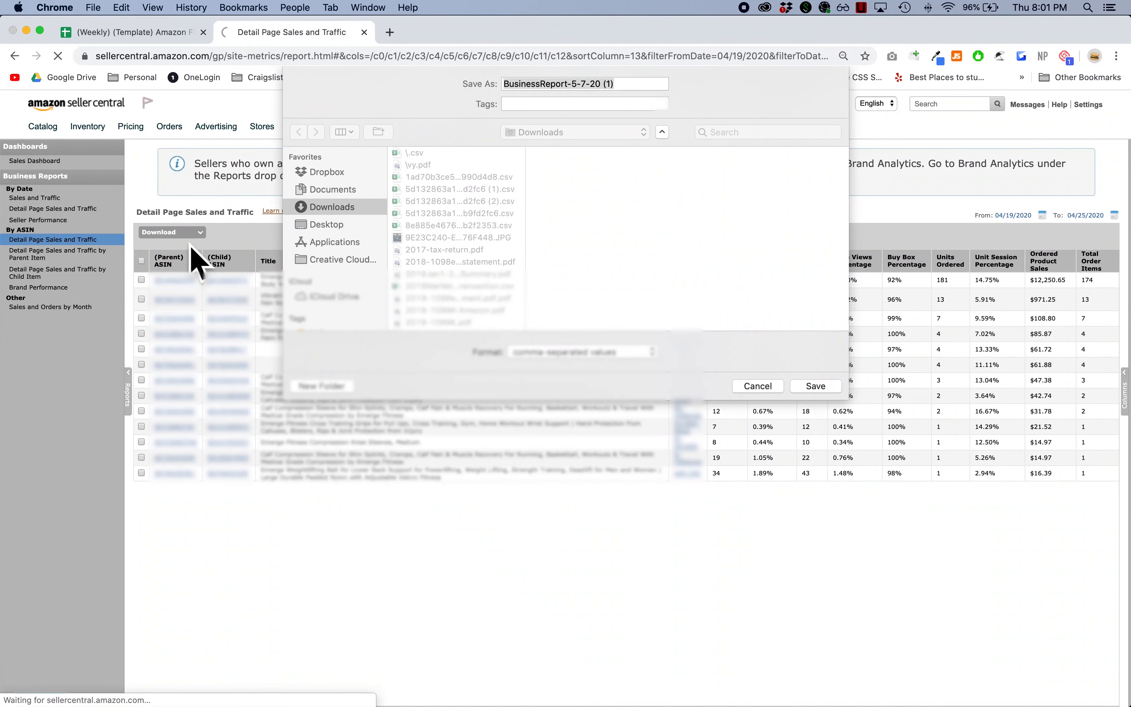
{"action": "key", "text": "Return"}
{"action": "left_click", "coordinate": [89, 693]}
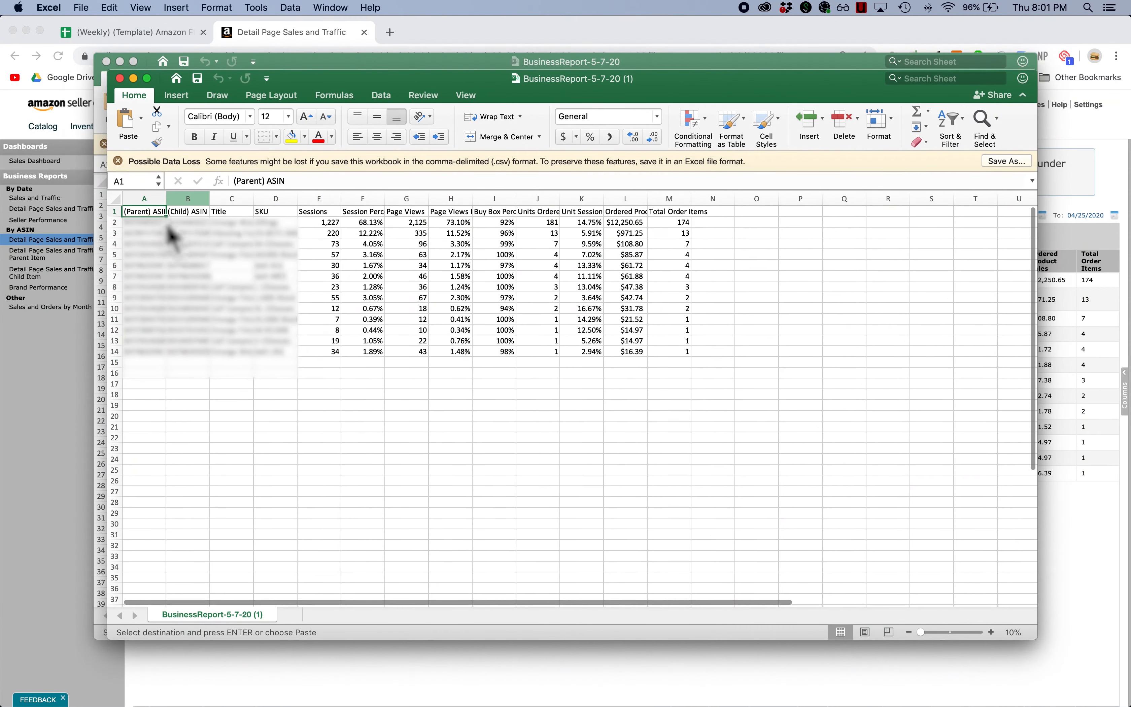
Copy the data rows A2:M14 without the header, and paste them into the Google Sheets weekly sales report starting at cell AA16.
{"action": "left_click_drag", "start_coordinate": [140, 222], "coordinate": [686, 384]}
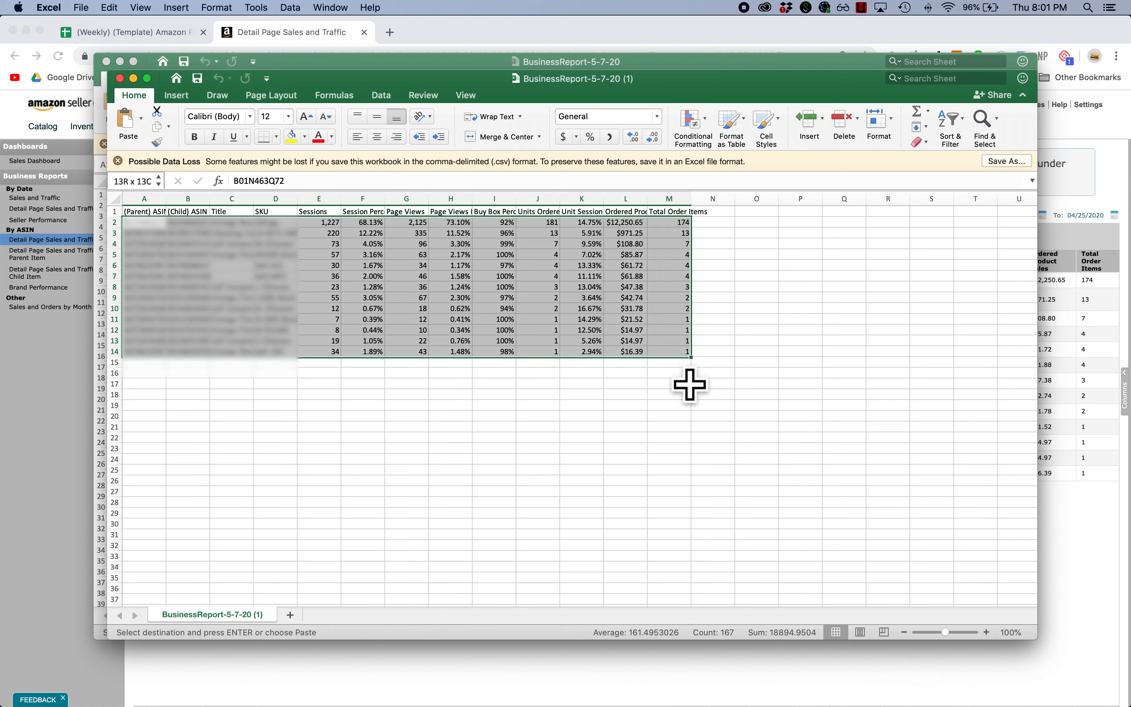
{"action": "key", "text": "super+c"}
{"action": "left_click", "coordinate": [140, 32]}
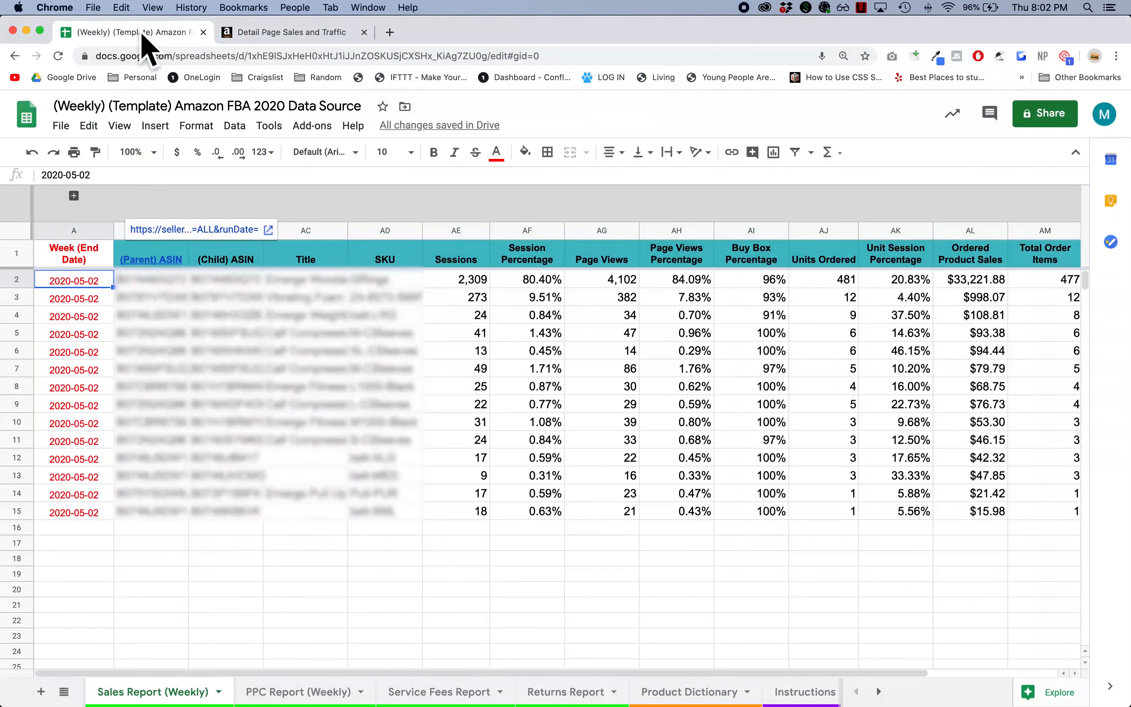
{"action": "left_click", "coordinate": [166, 542]}
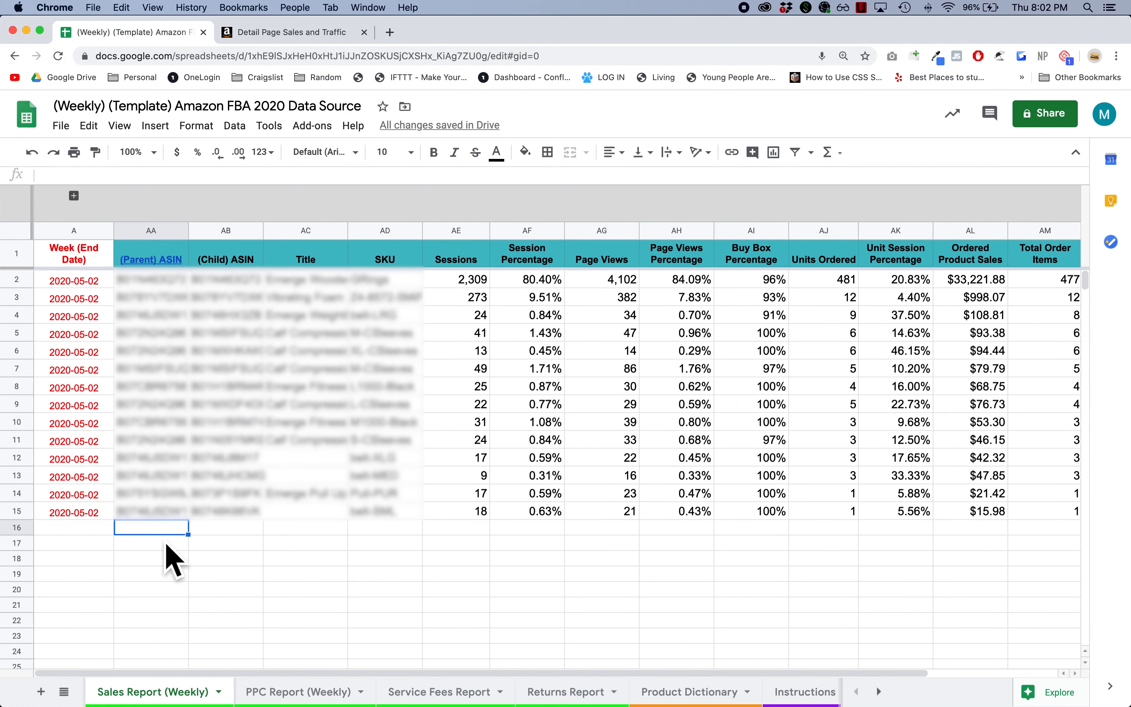
{"action": "key", "text": "super+v"}
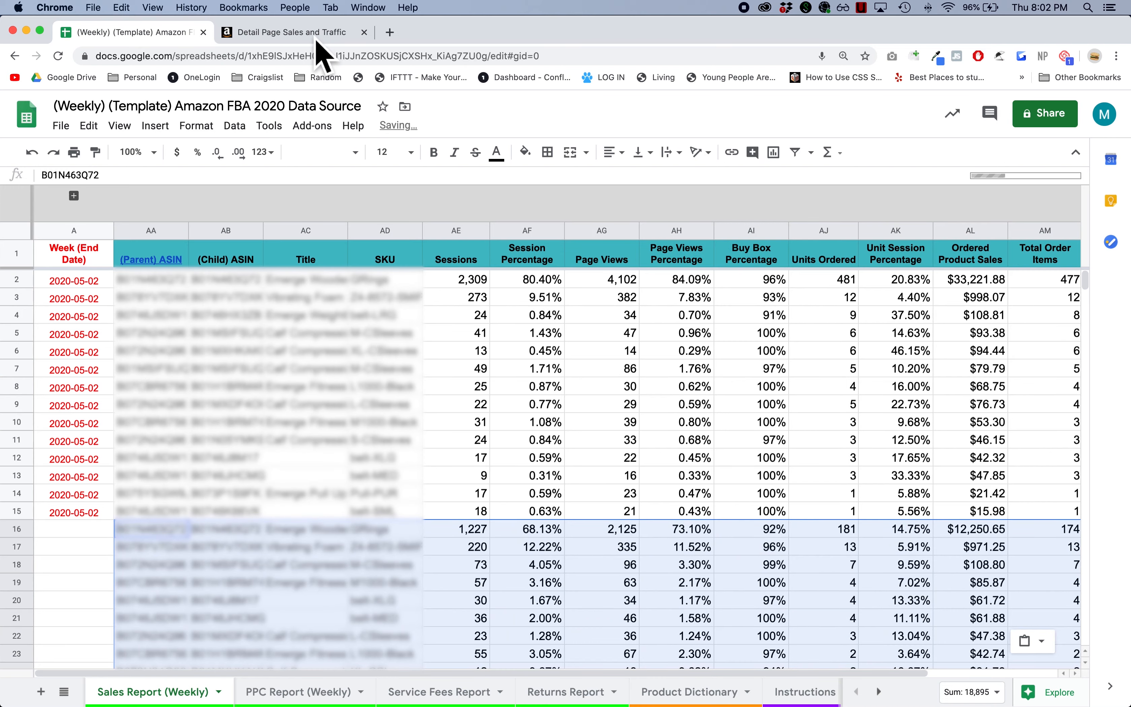
Check the end date of the Seller Central report and enter 2020-04-25 as the Week (End Date) in cell A16.
{"action": "left_click", "coordinate": [299, 33]}
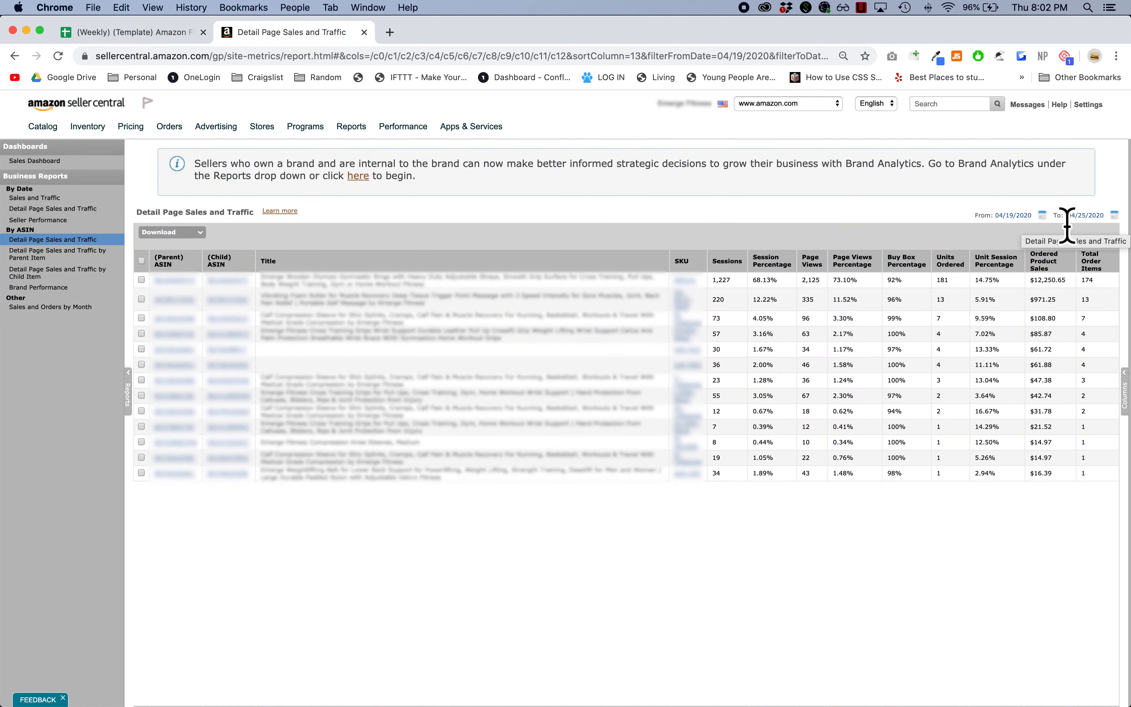
{"action": "left_click", "coordinate": [108, 33]}
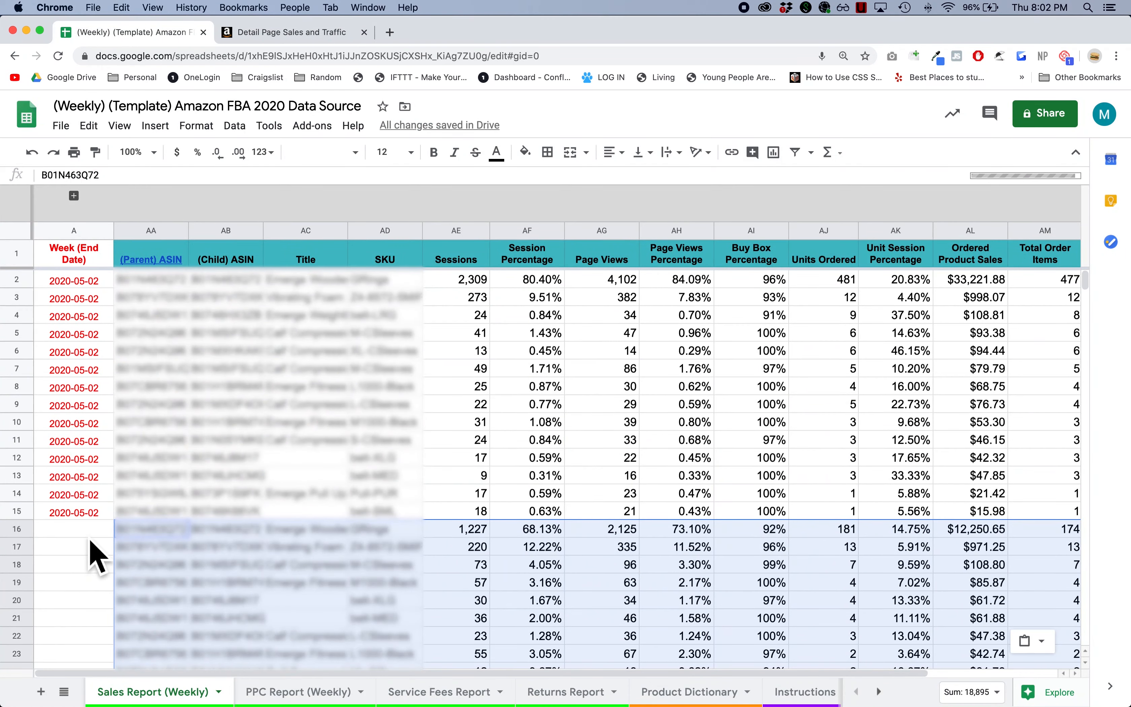
{"action": "double_click", "coordinate": [87, 532]}
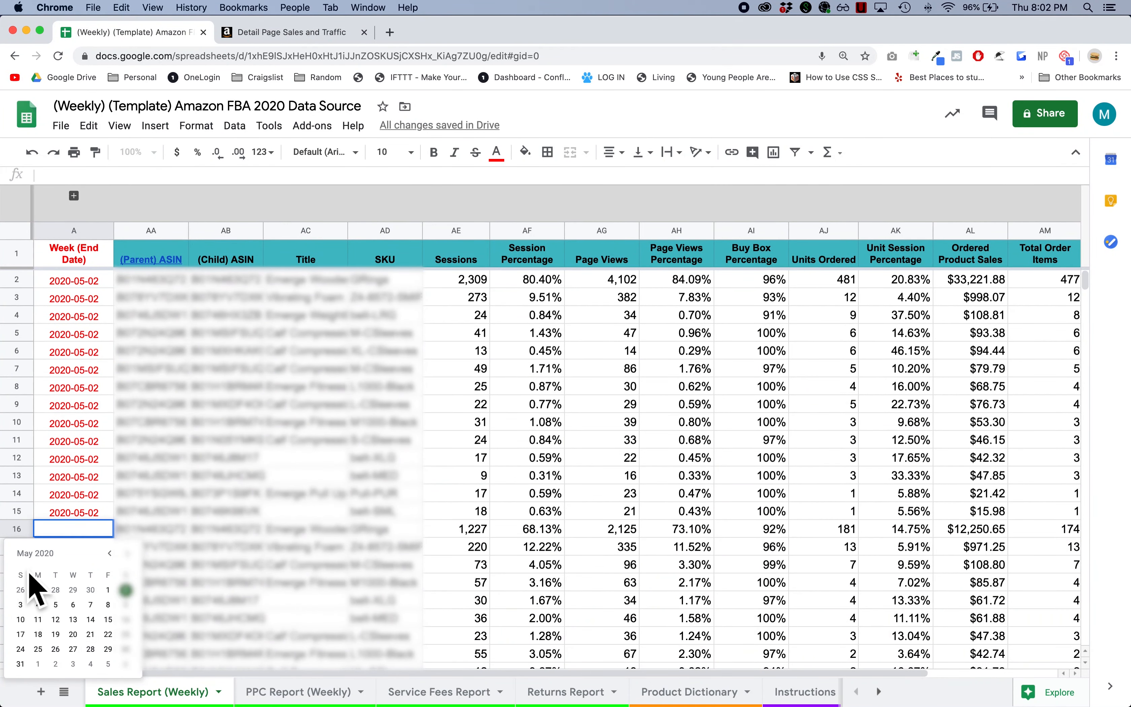
{"action": "left_click", "coordinate": [110, 552]}
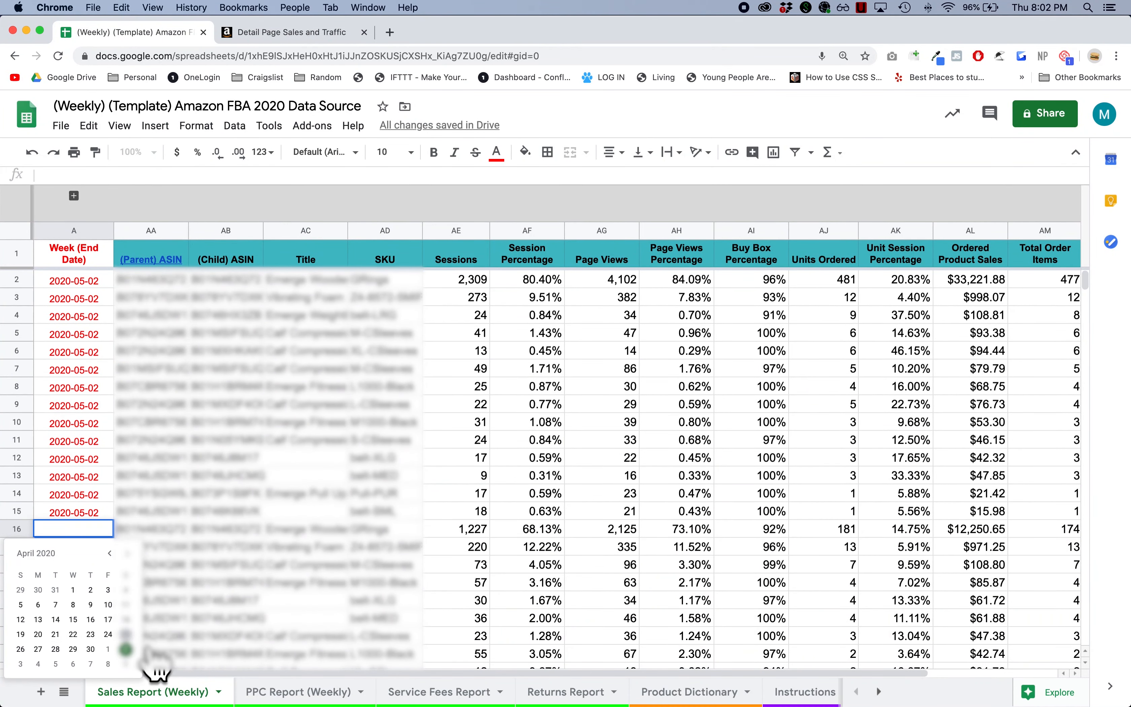
{"action": "left_click", "coordinate": [125, 635]}
Copy the A16 date down through A28 so that every newly pasted row has 2020-04-25.
{"action": "scroll", "coordinate": [144, 638], "scroll_direction": "down", "scroll_amount": 5}
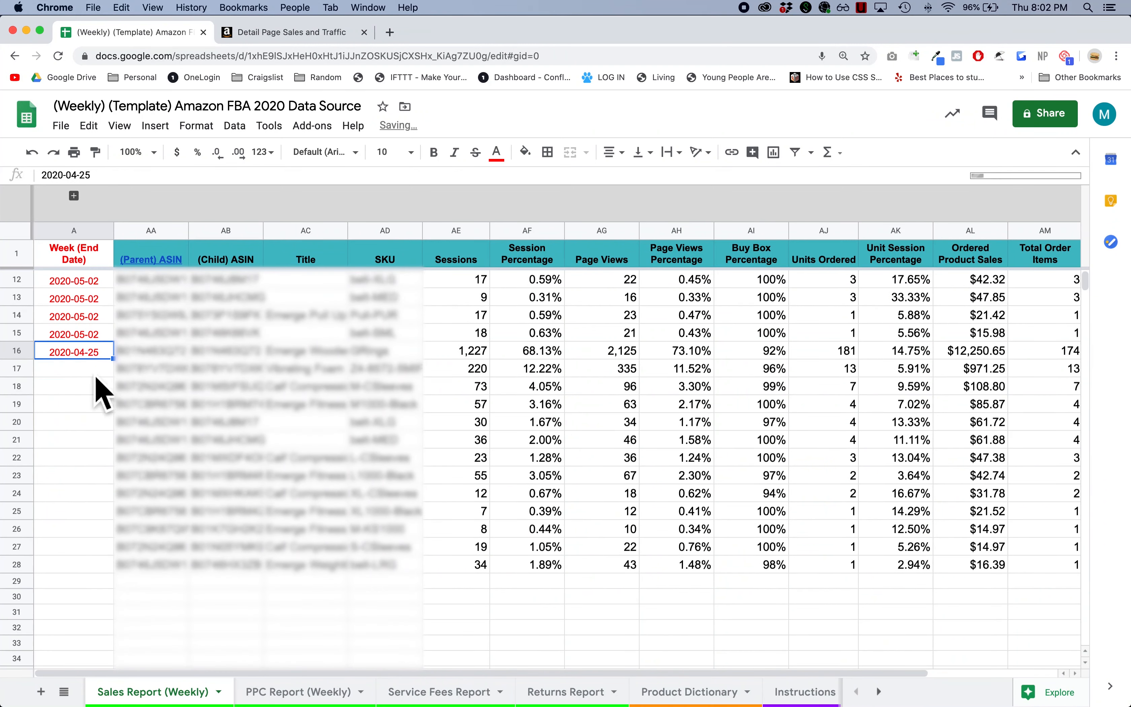
{"action": "left_click_drag", "start_coordinate": [98, 358], "coordinate": [99, 572]}
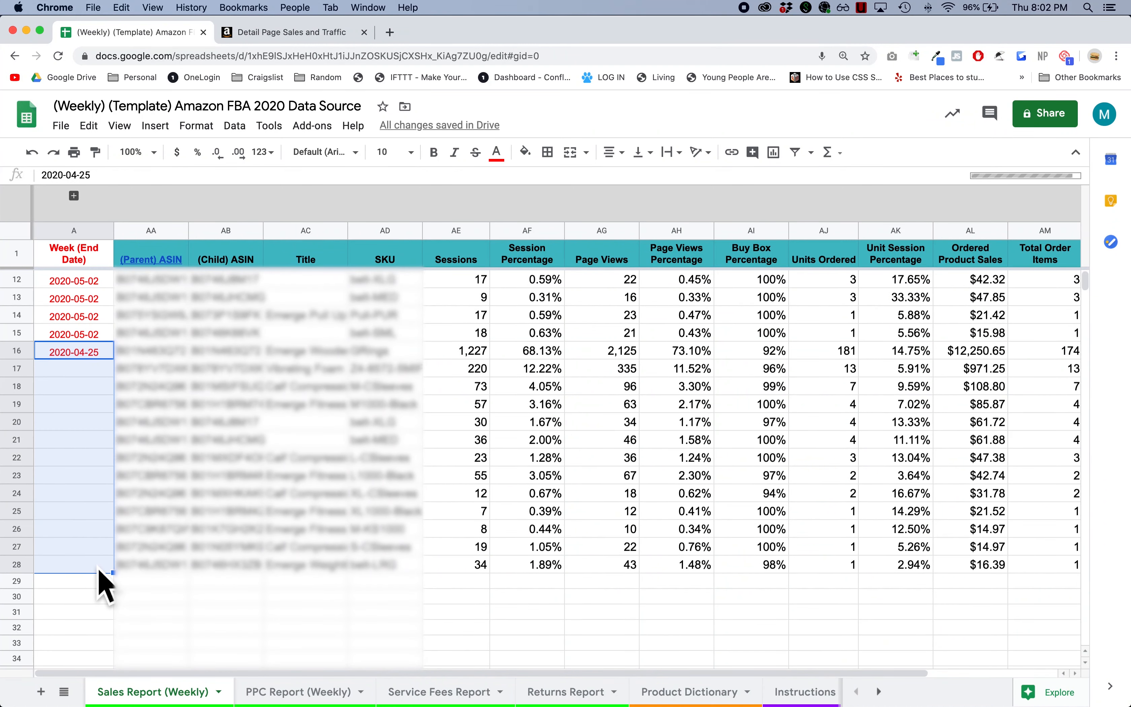
{"action": "key", "text": "super+d"}
{"action": "scroll", "coordinate": [99, 569], "scroll_direction": "up", "scroll_amount": 4}
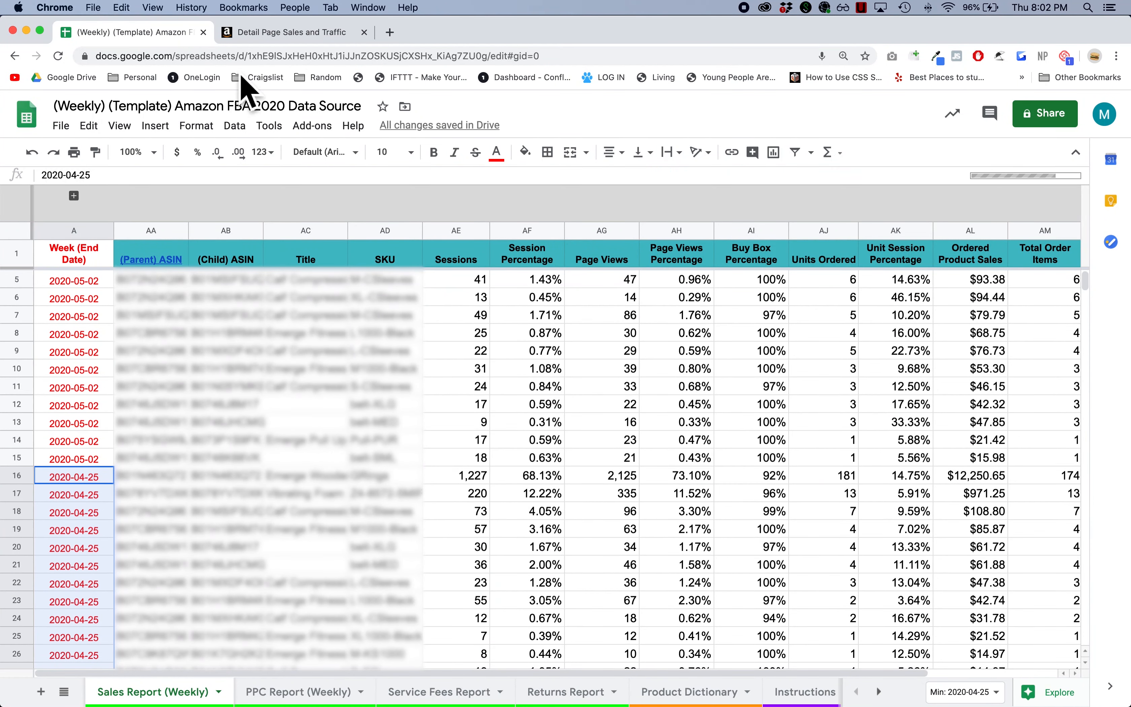
Switch to the Seller Central report and set its date range to 01/05/2020 through 01/11/2020.
{"action": "left_click", "coordinate": [278, 38]}
{"action": "left_click", "coordinate": [1021, 215]}
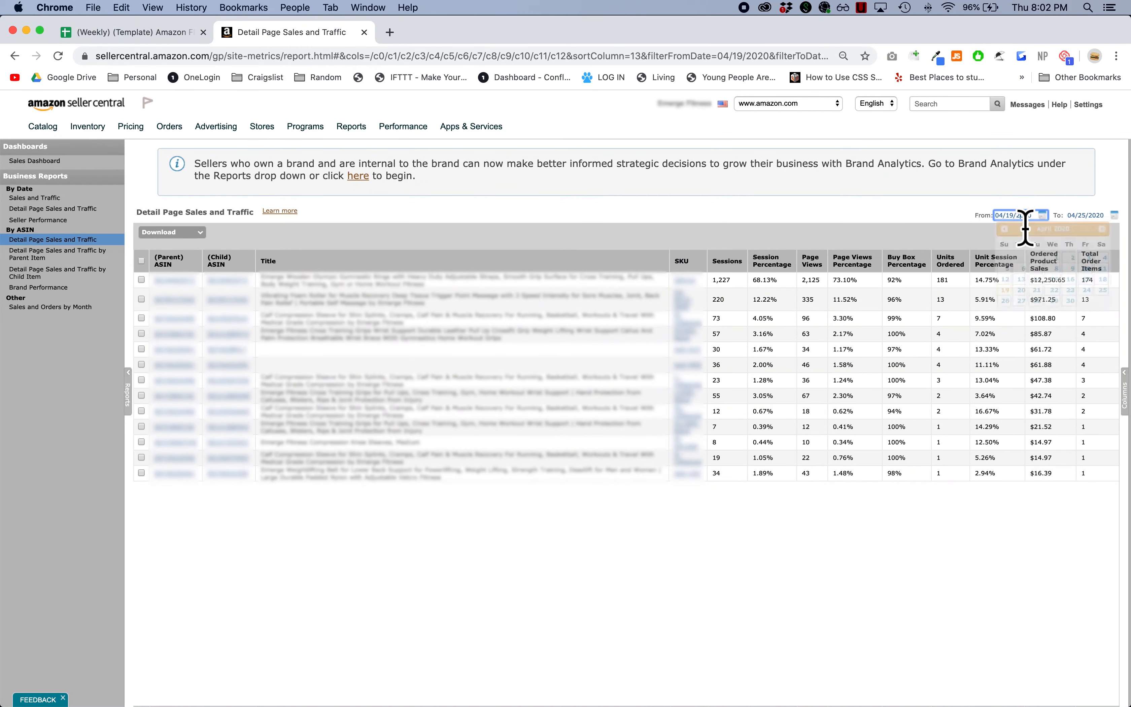
{"action": "left_click", "coordinate": [1005, 228]}
{"action": "left_click", "coordinate": [1004, 229]}
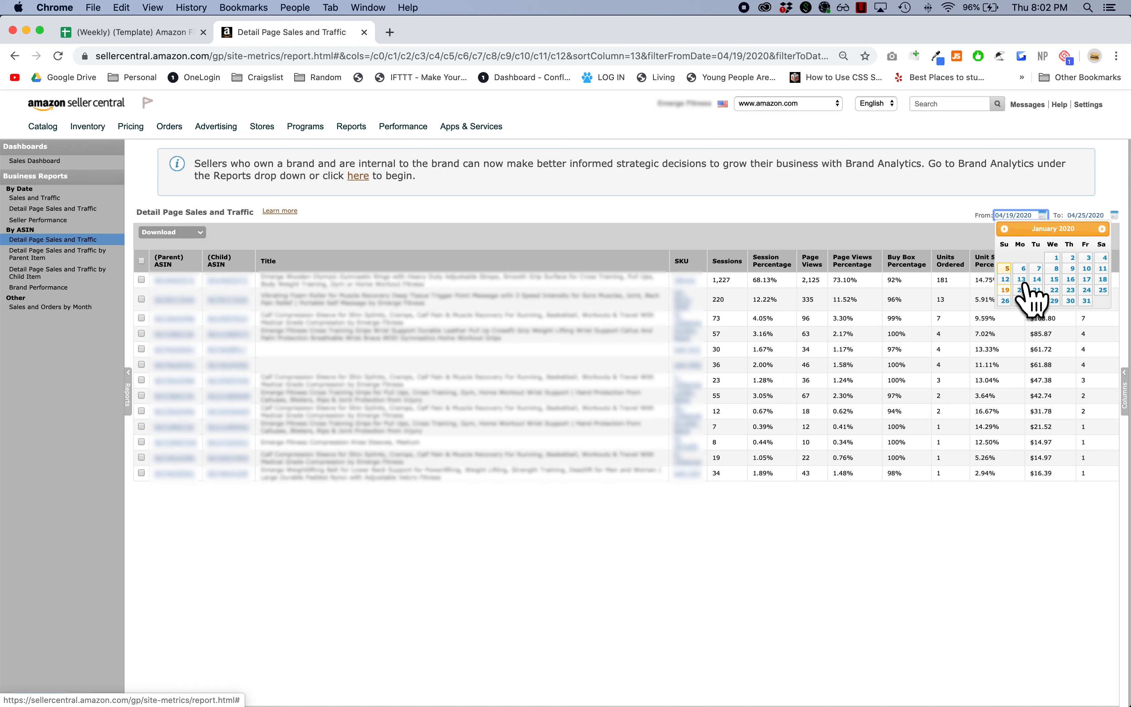
{"action": "left_click", "coordinate": [1005, 268]}
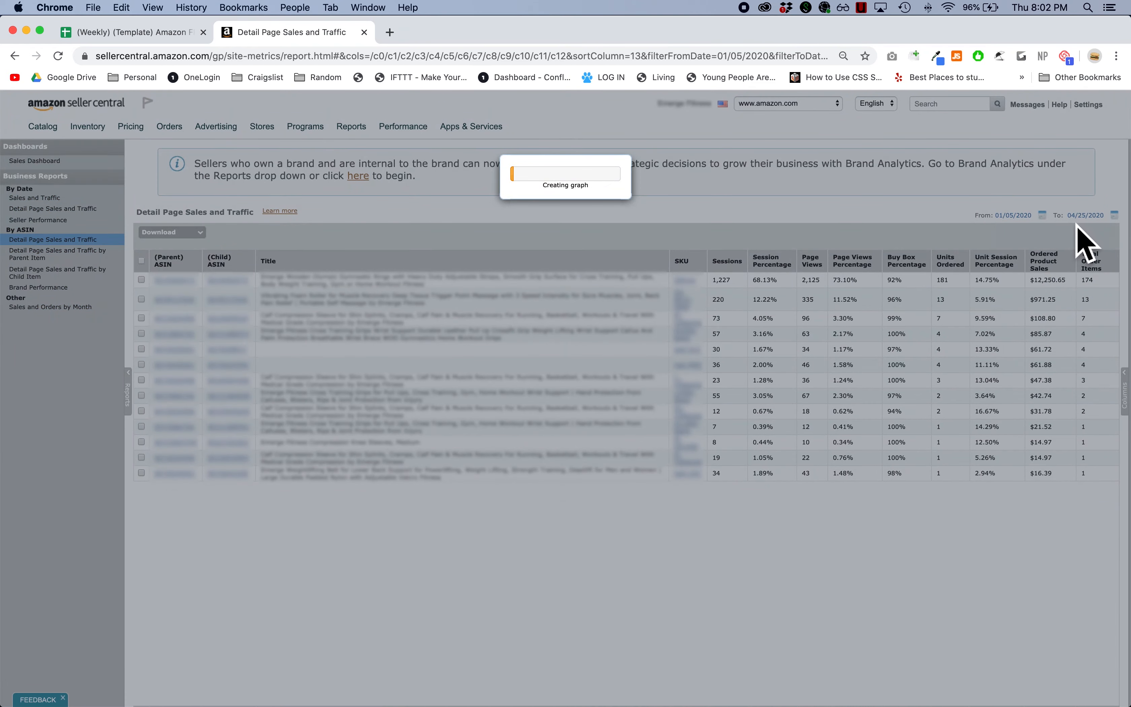
{"action": "left_click", "coordinate": [1083, 215]}
{"action": "left_click", "coordinate": [1024, 229]}
{"action": "left_click", "coordinate": [1024, 229]}
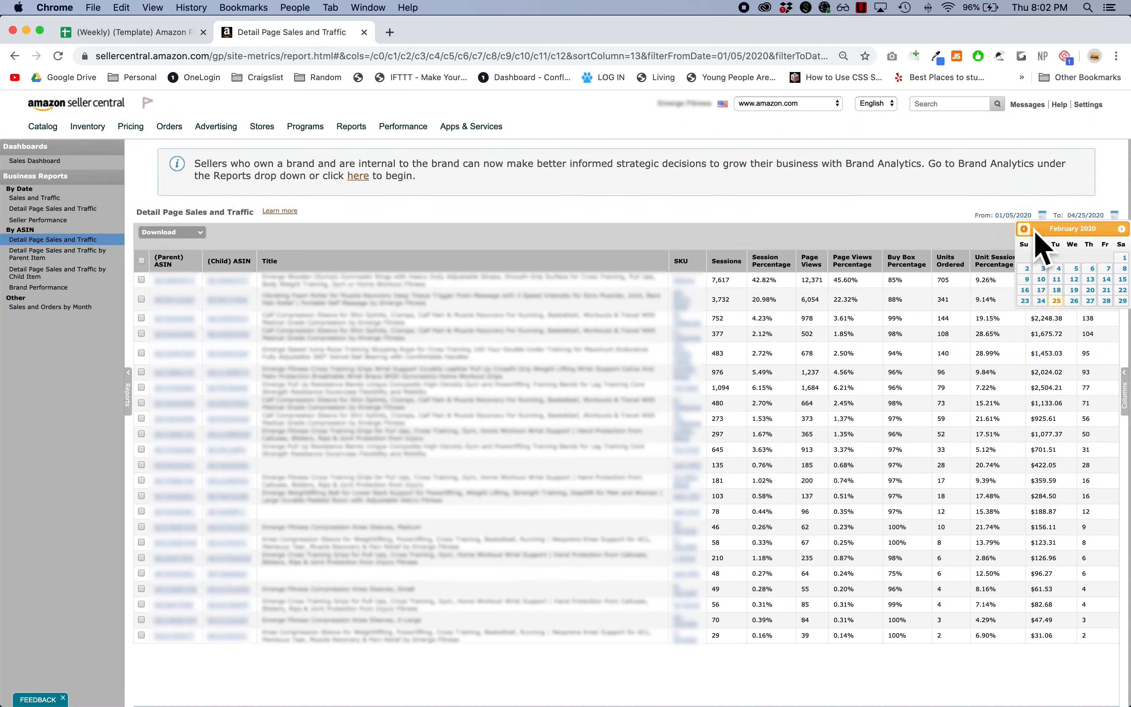
{"action": "left_click", "coordinate": [1024, 229]}
{"action": "left_click", "coordinate": [1122, 269]}
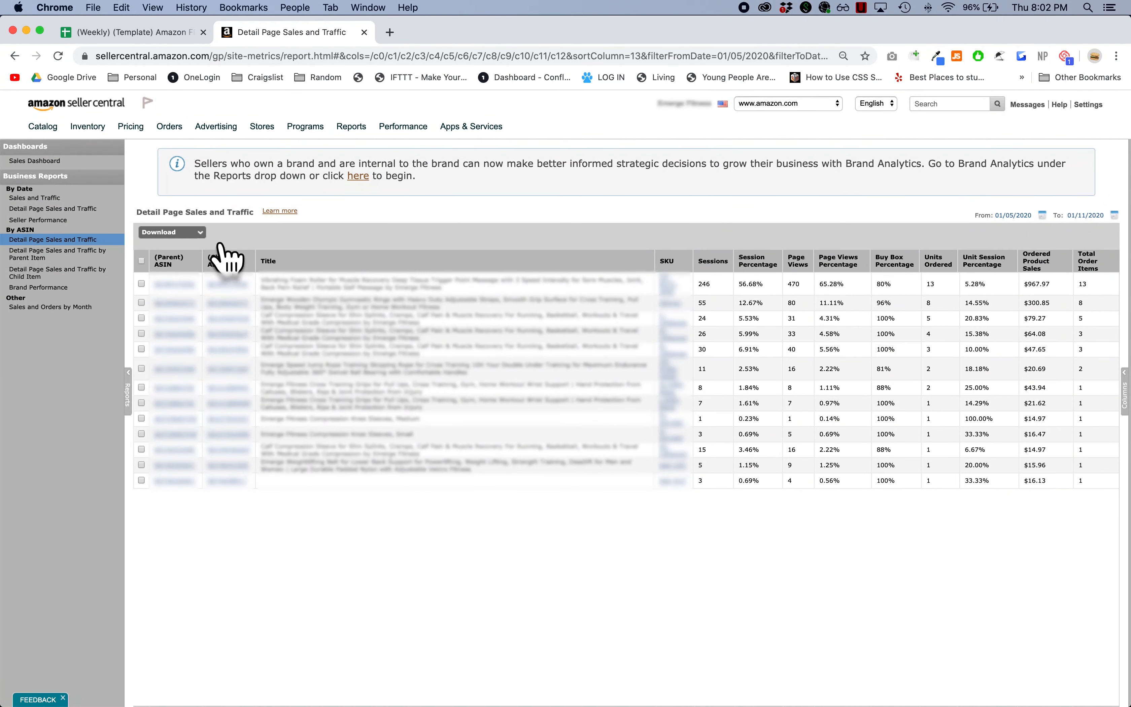
Set the report's date range to 12/29/2019 through 01/04/2020.
{"action": "left_click", "coordinate": [1035, 215]}
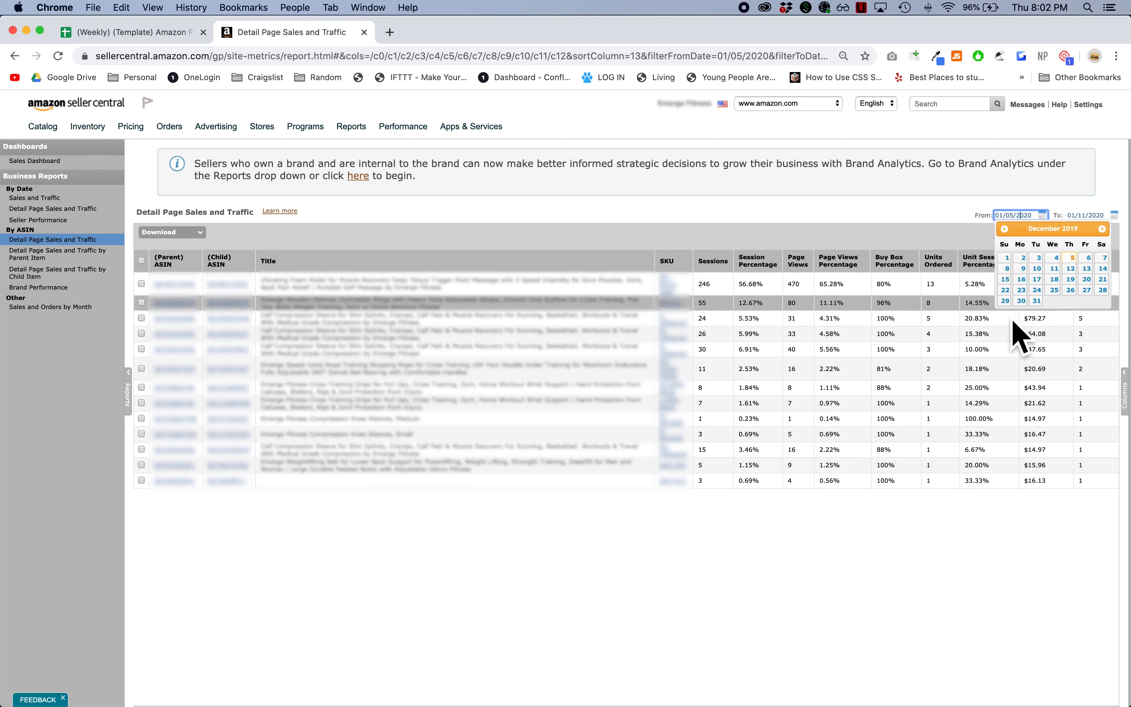
{"action": "left_click", "coordinate": [1005, 300]}
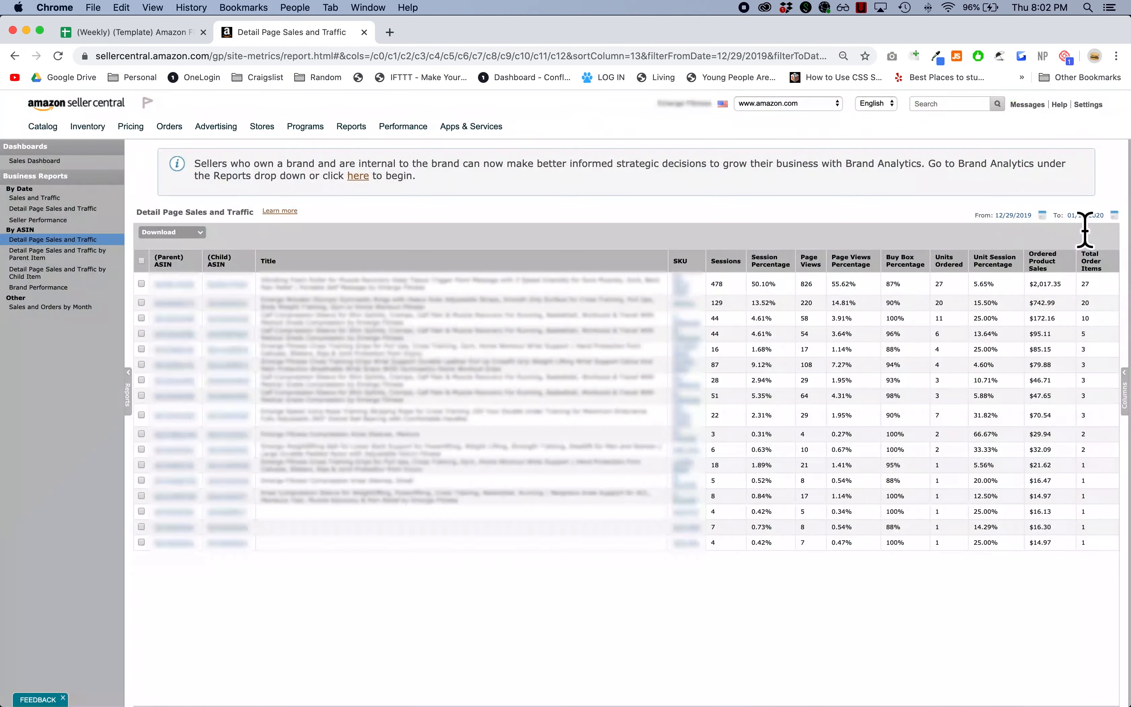
{"action": "left_click", "coordinate": [1084, 215]}
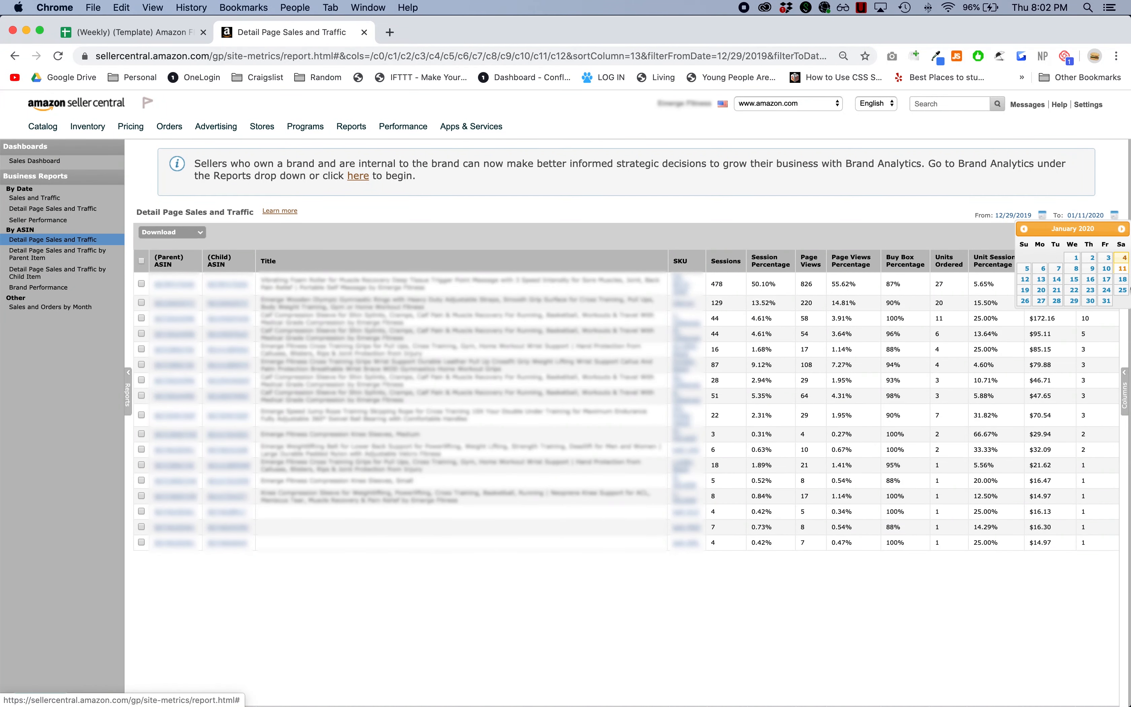
{"action": "left_click", "coordinate": [1123, 258]}
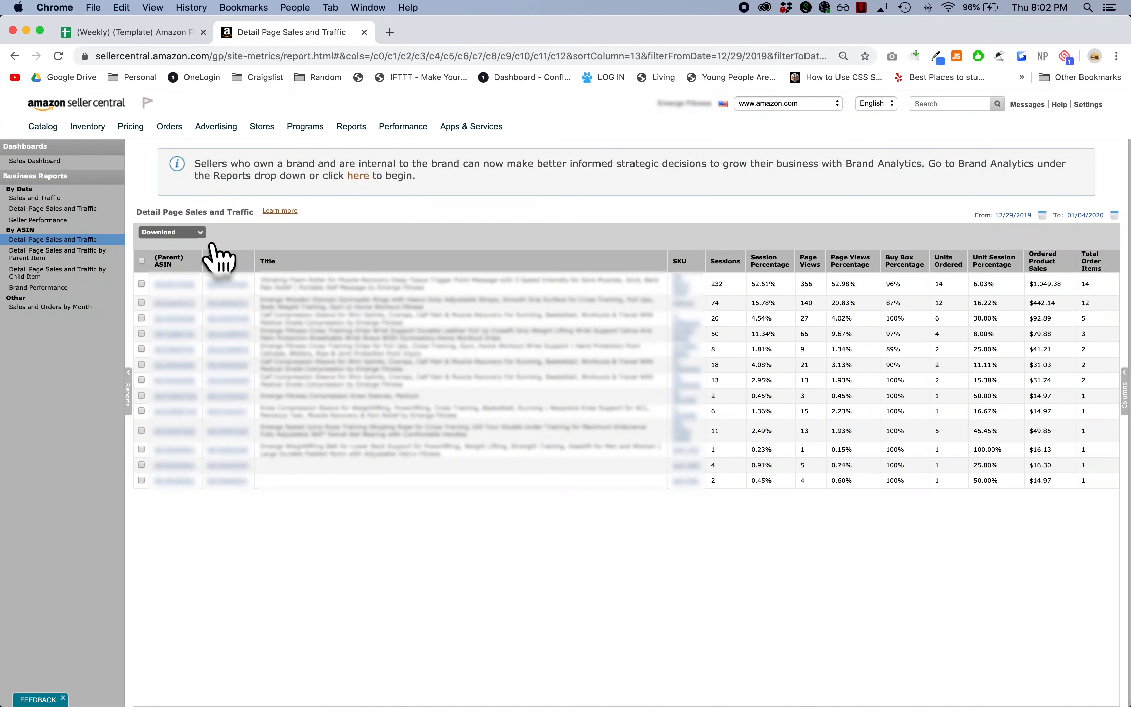
Download the report as a CSV and save it to the Desktop as week_20200104.
{"action": "left_click", "coordinate": [201, 233]}
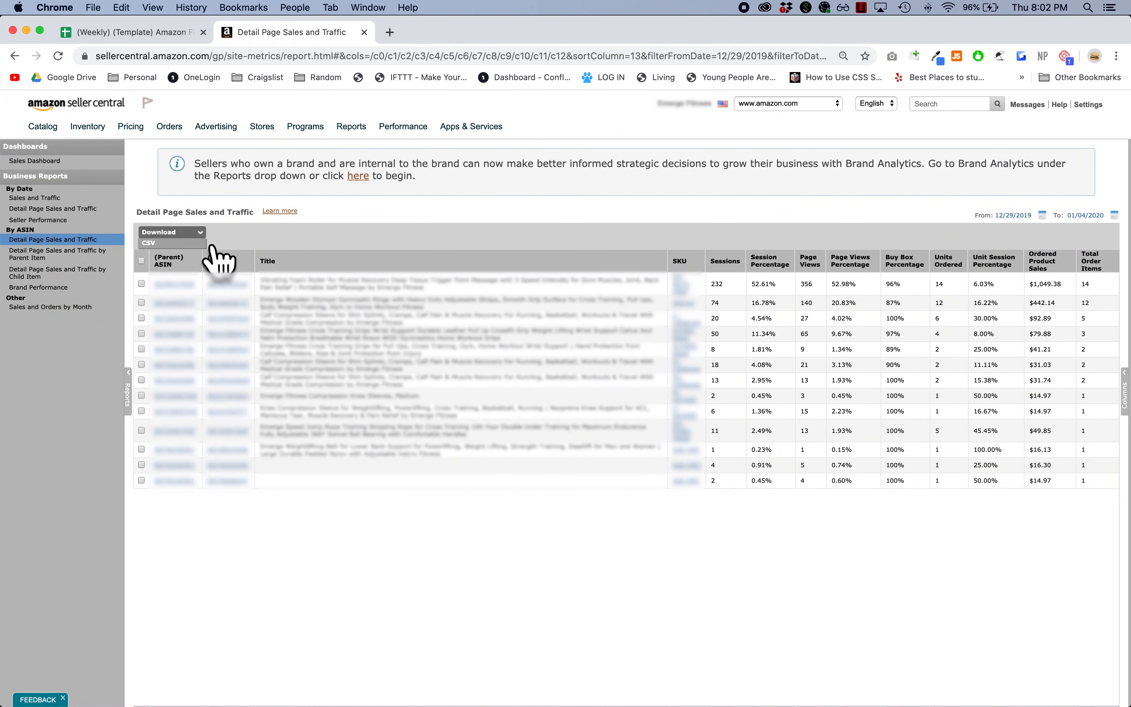
{"action": "left_click", "coordinate": [199, 244]}
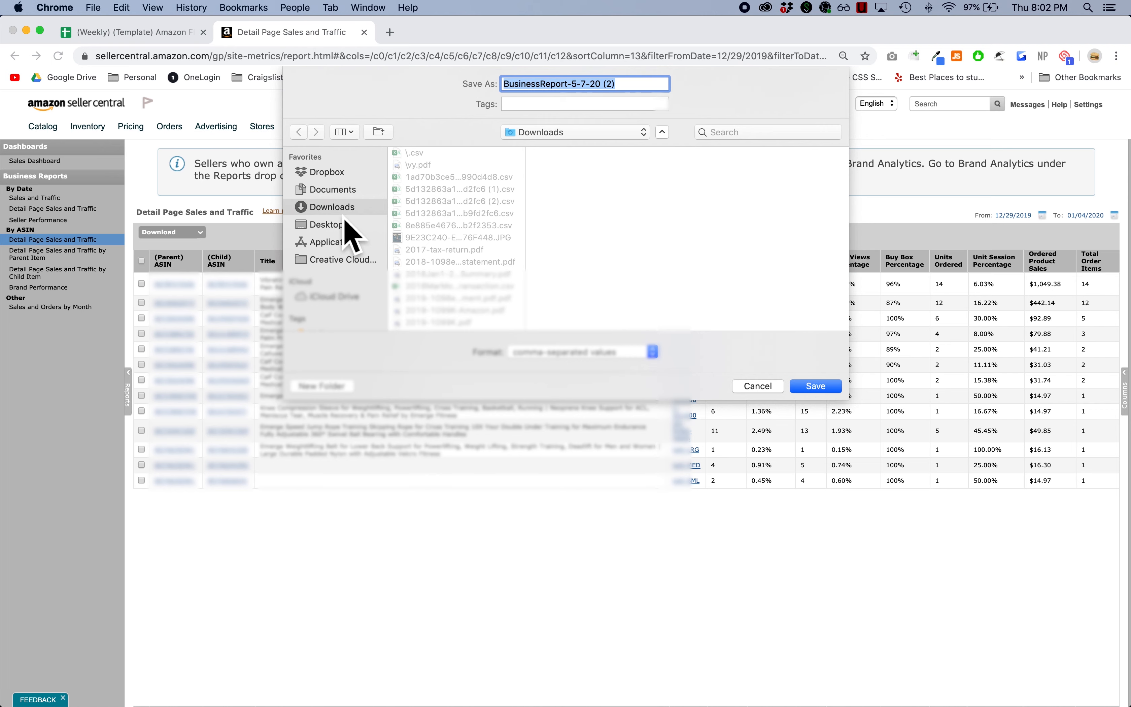
{"action": "left_click", "coordinate": [345, 221]}
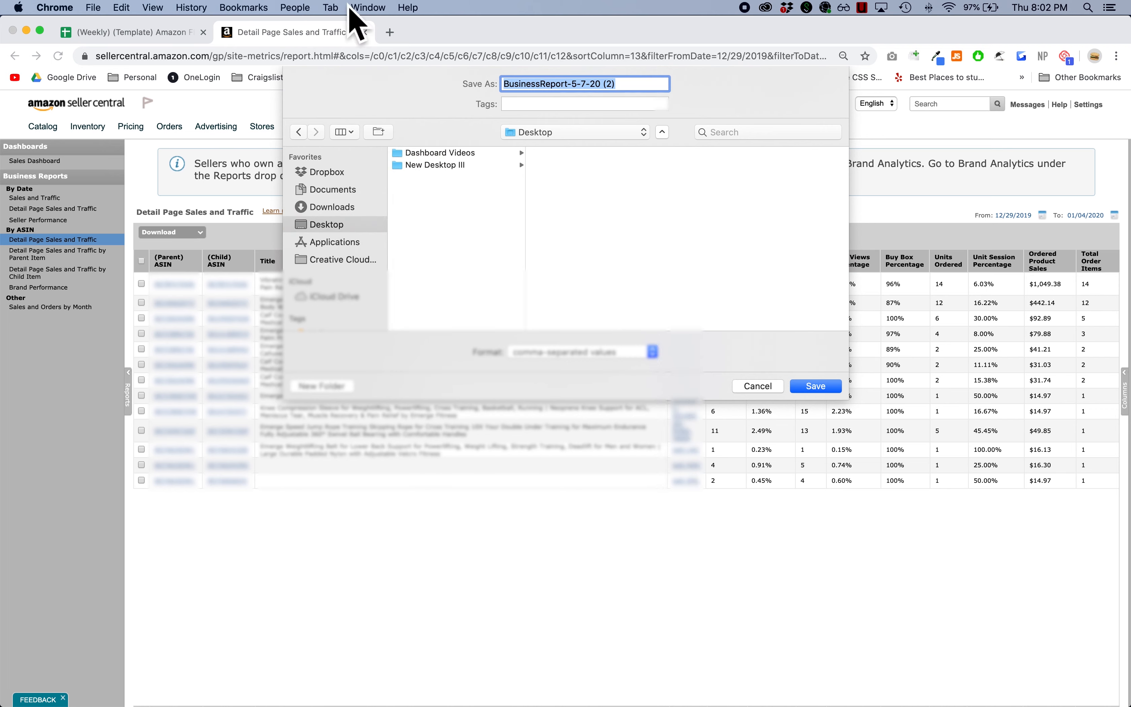
{"action": "type", "text": "week_20200104"}
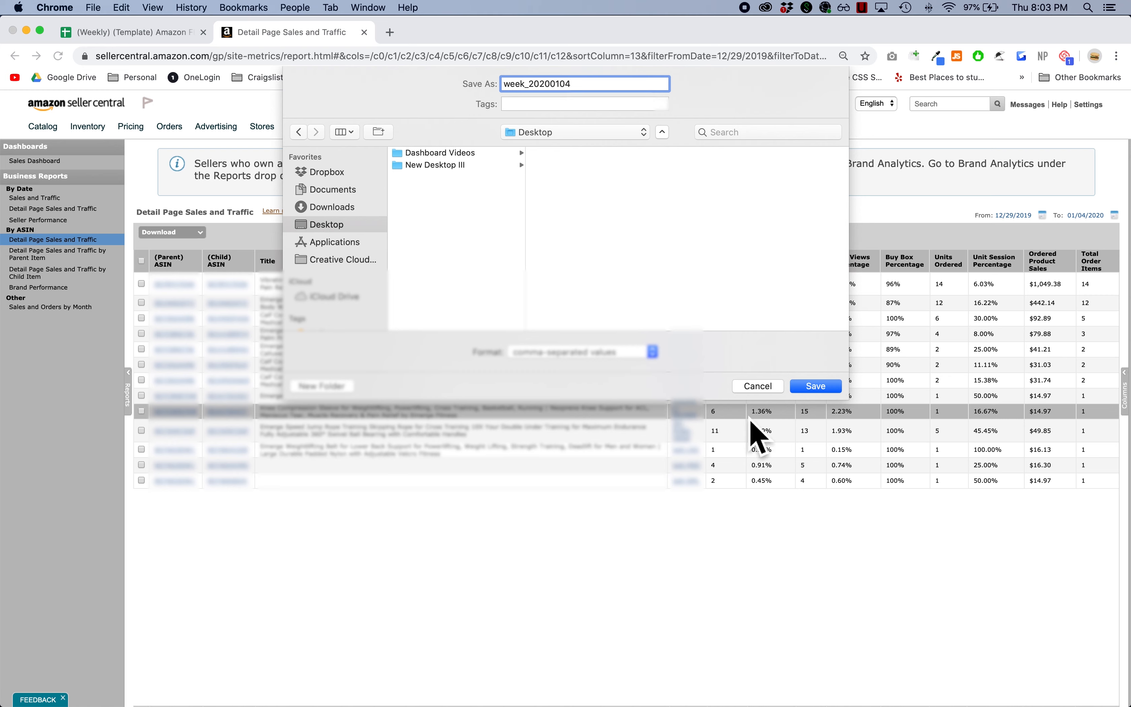
{"action": "key", "text": "Return"}
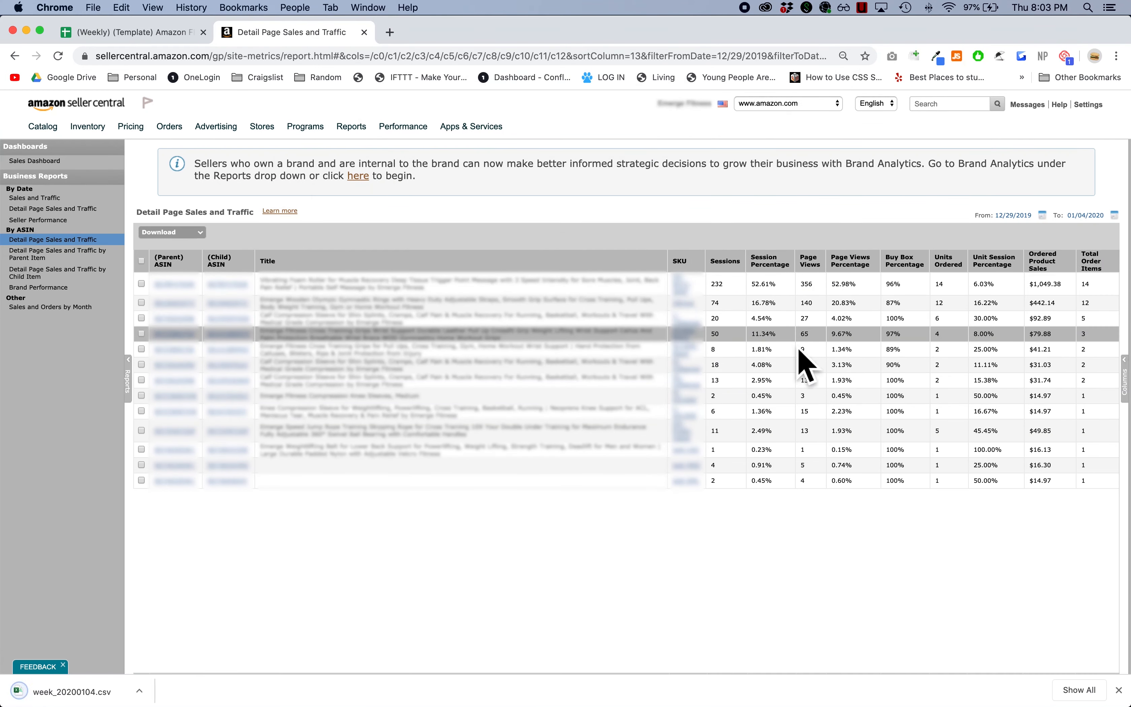
Set the Detail Page Sales and Traffic report's date range to 01/05/2020 through 01/11/2020.
{"action": "left_click", "coordinate": [1021, 216]}
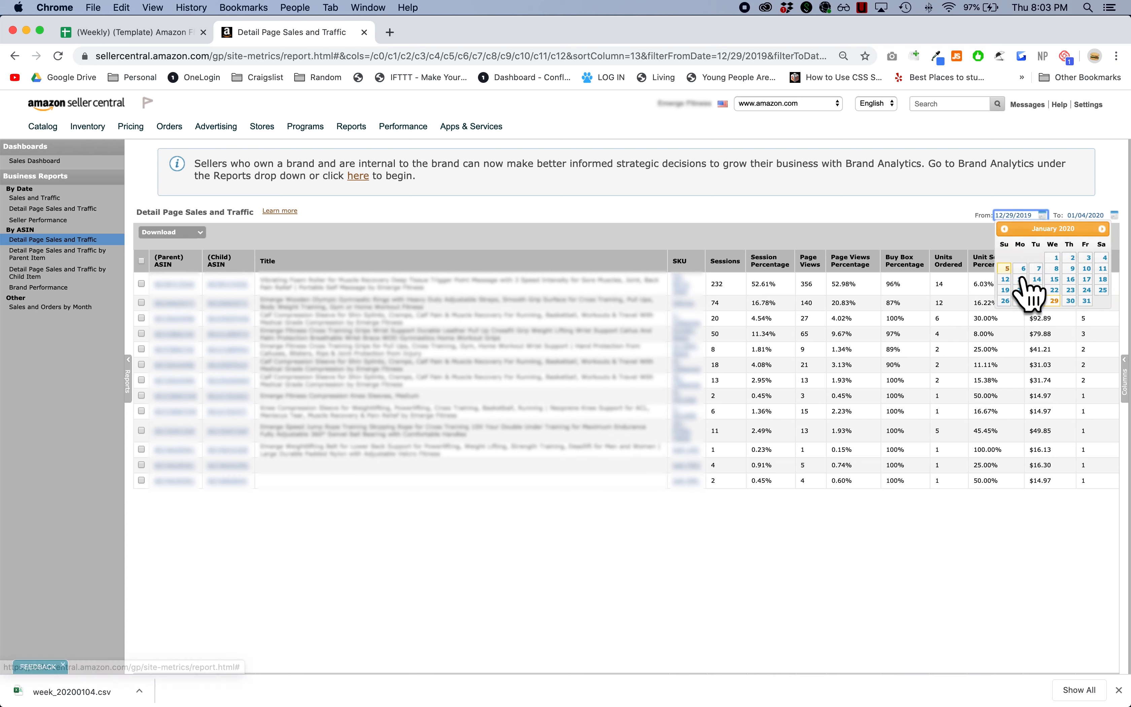
{"action": "left_click", "coordinate": [1098, 227]}
{"action": "key", "text": "Return"}
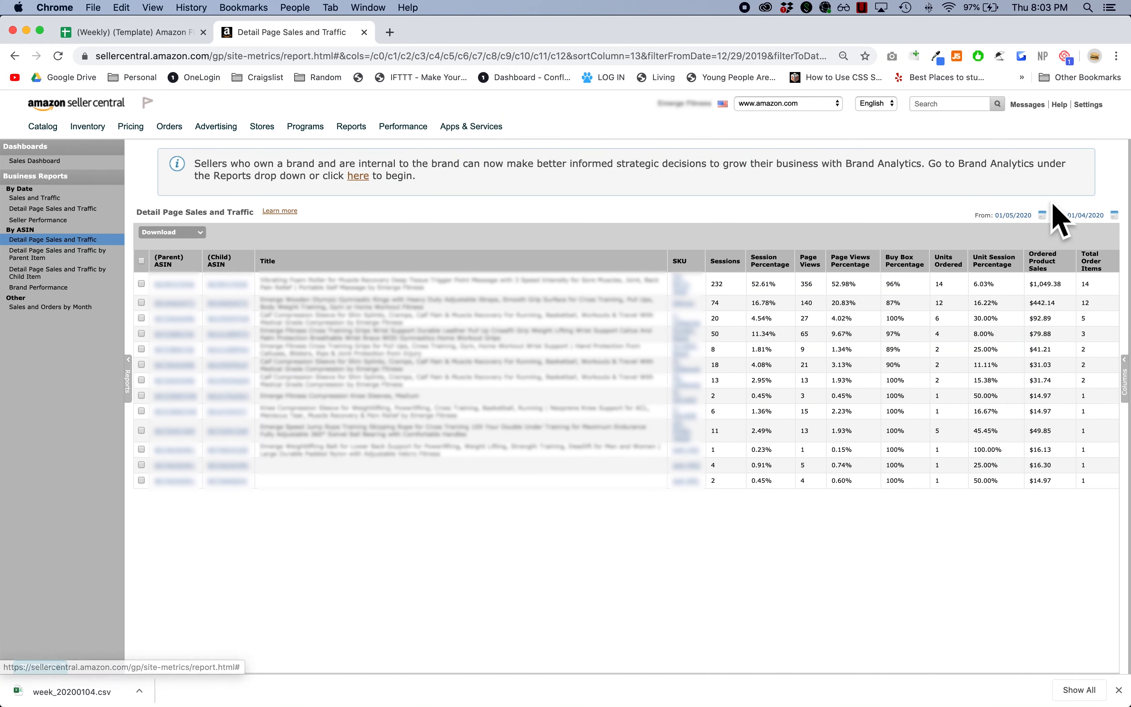
{"action": "left_click", "coordinate": [1085, 215]}
{"action": "left_click", "coordinate": [1121, 268]}
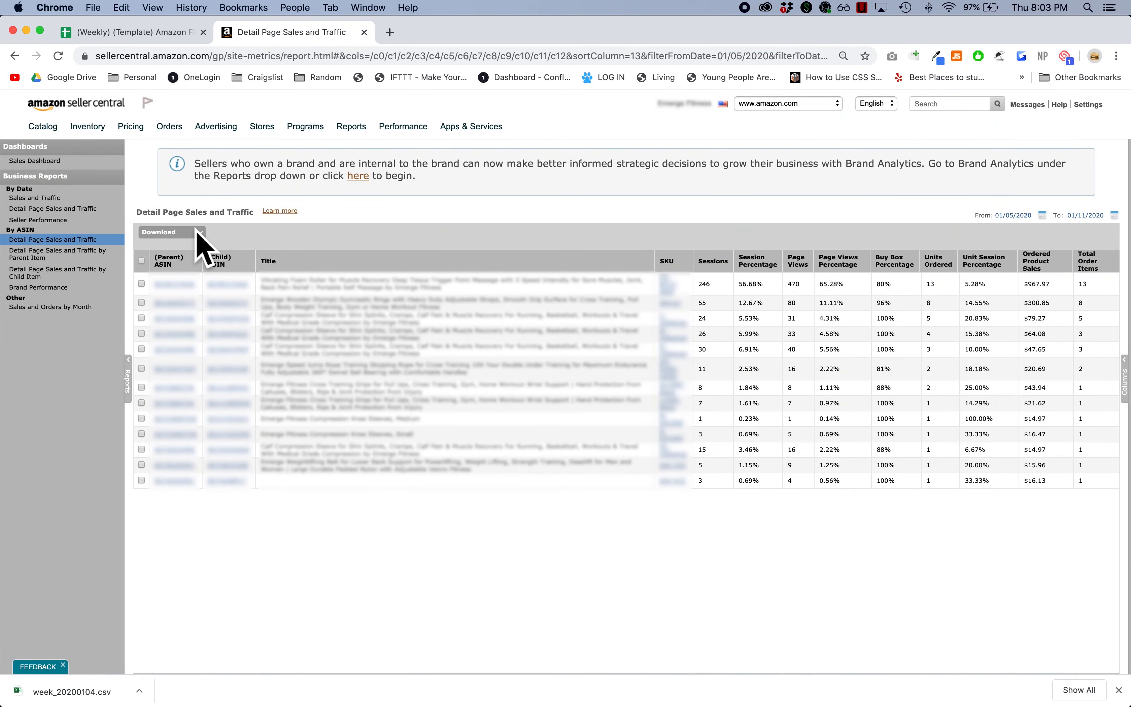
Download the 01/05/2020 to 01/11/2020 report as a CSV and save it to the Desktop as week_20200111.
{"action": "left_click", "coordinate": [196, 232]}
{"action": "left_click", "coordinate": [196, 248]}
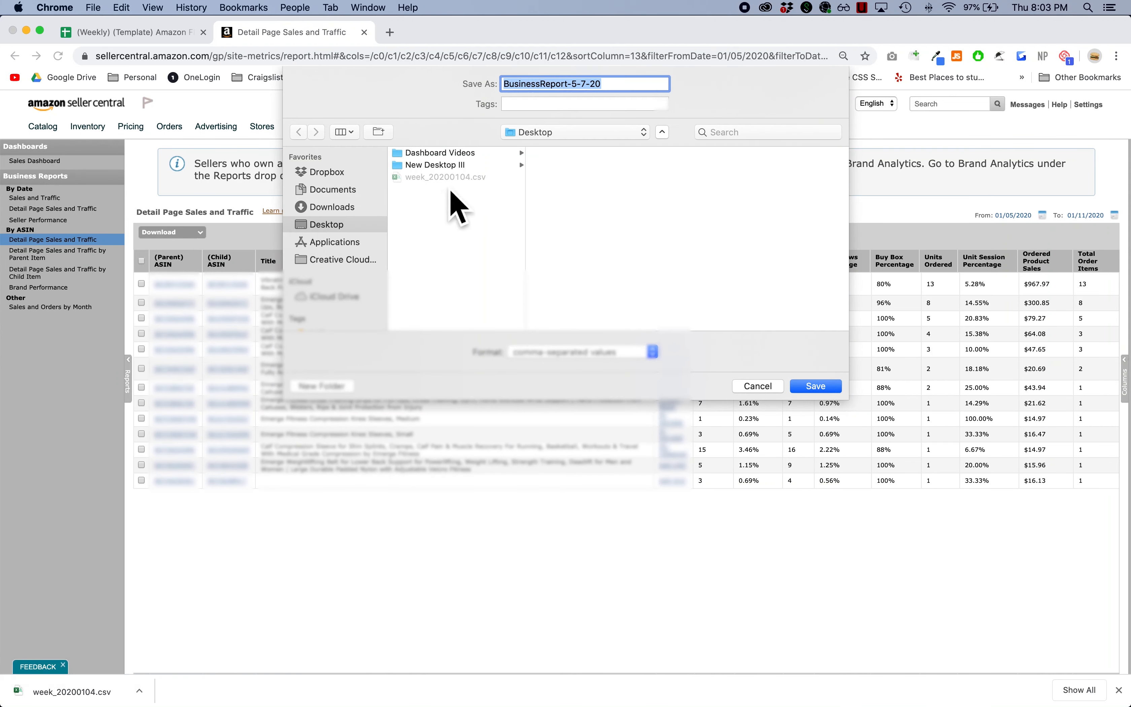
{"action": "left_click", "coordinate": [452, 180]}
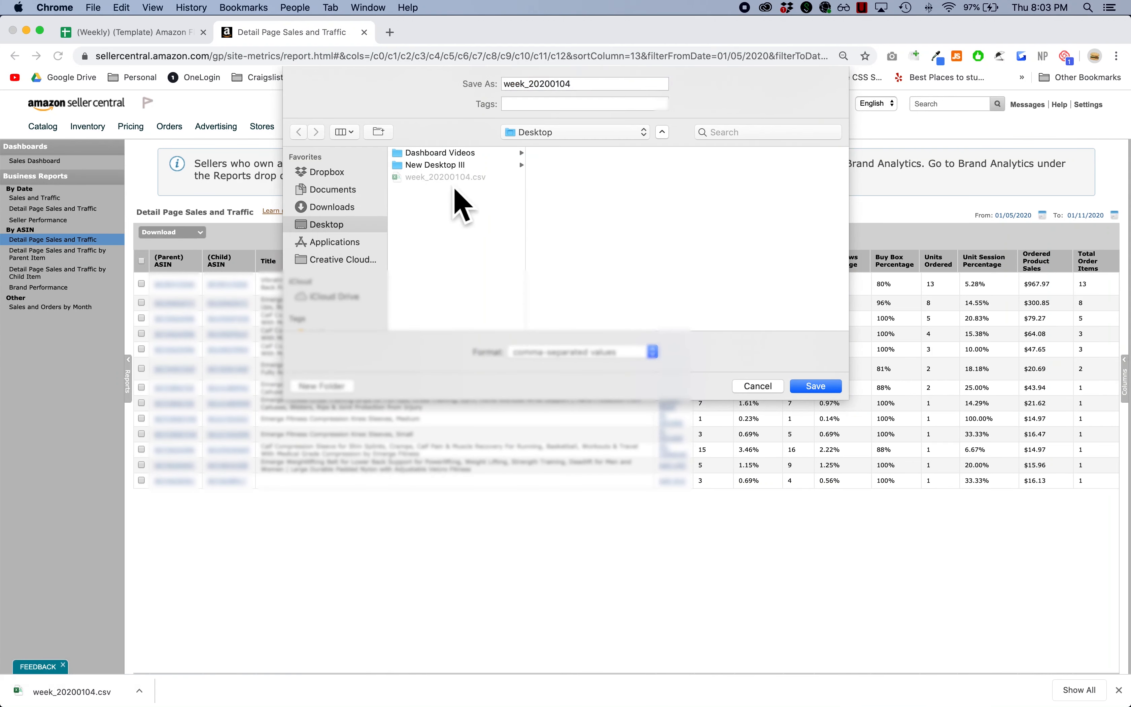
{"action": "left_click", "coordinate": [591, 89]}
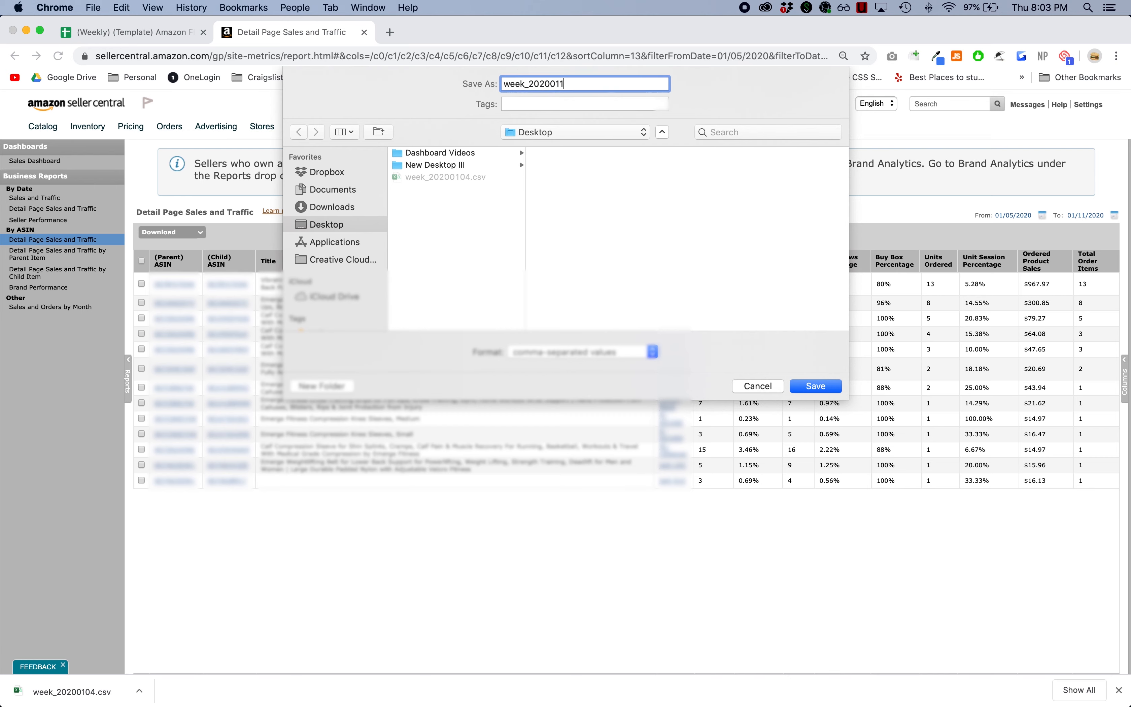
{"action": "type", "text": "11"}
{"action": "left_click", "coordinate": [823, 386]}
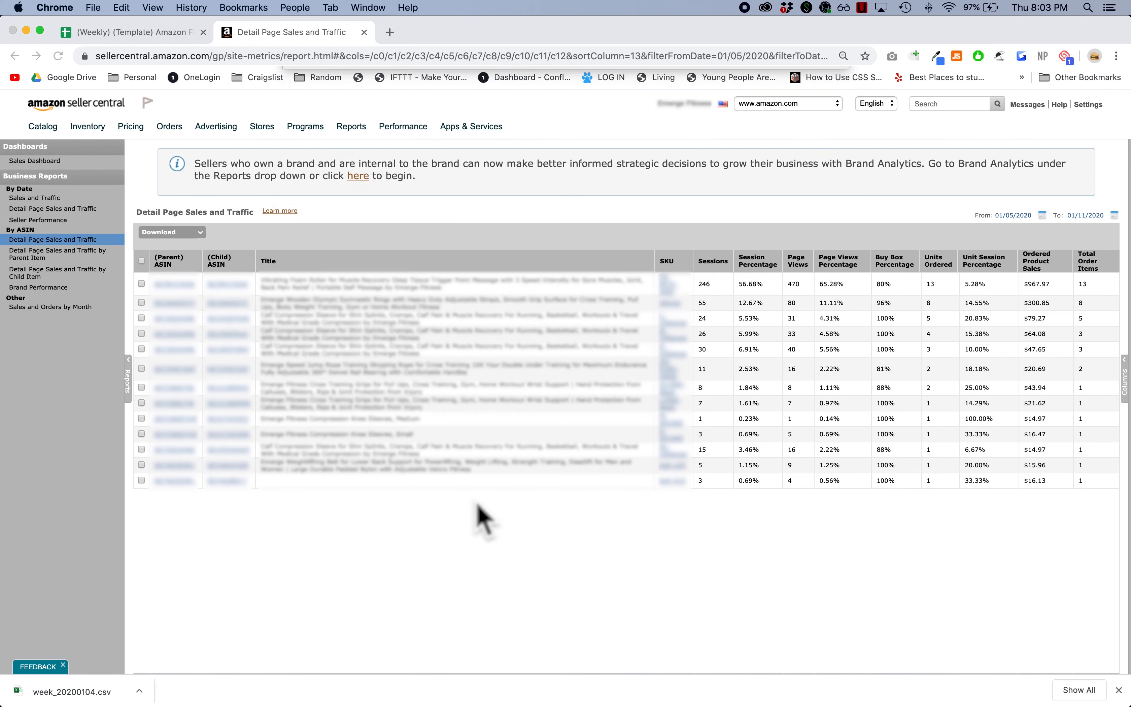
Switch to the Google Sheets data source, add a filter to the Sales Report (Weekly) header row and sort Week (End Date) A → Z.
{"action": "left_click", "coordinate": [168, 41]}
{"action": "scroll", "coordinate": [132, 368], "scroll_direction": "down", "scroll_amount": 5}
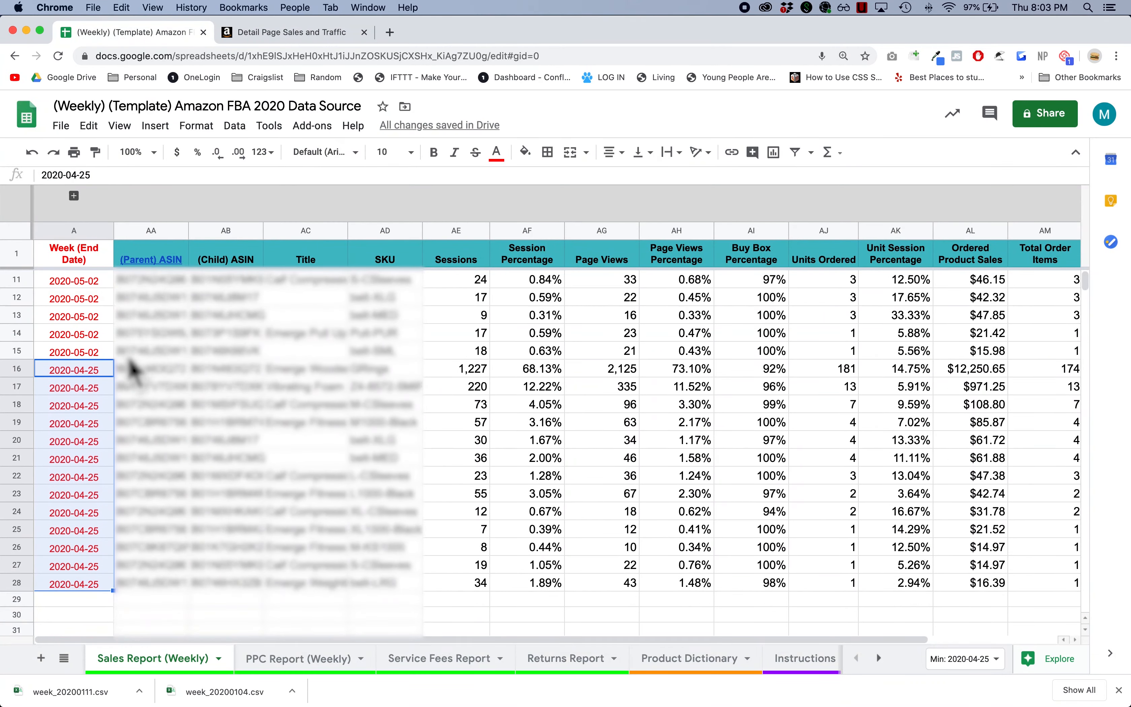
{"action": "scroll", "coordinate": [88, 321], "scroll_direction": "up", "scroll_amount": 6}
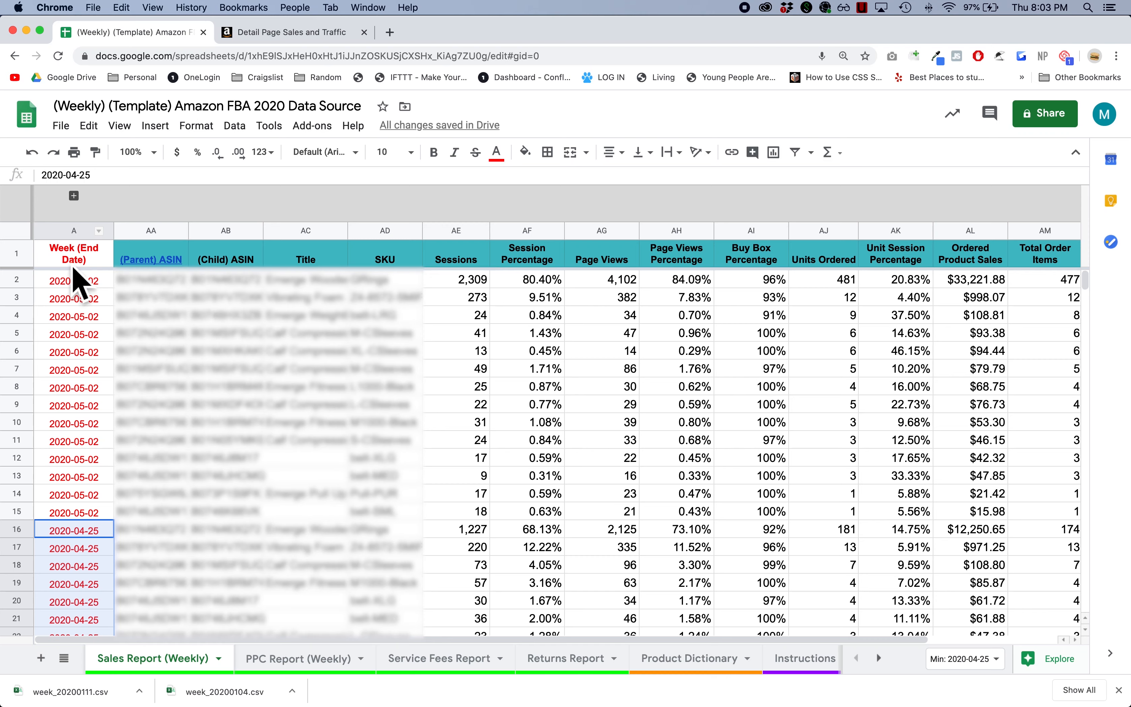
{"action": "left_click", "coordinate": [325, 265]}
{"action": "scroll", "coordinate": [540, 451], "scroll_direction": "down", "scroll_amount": 1}
{"action": "scroll", "coordinate": [542, 454], "scroll_direction": "up", "scroll_amount": 1}
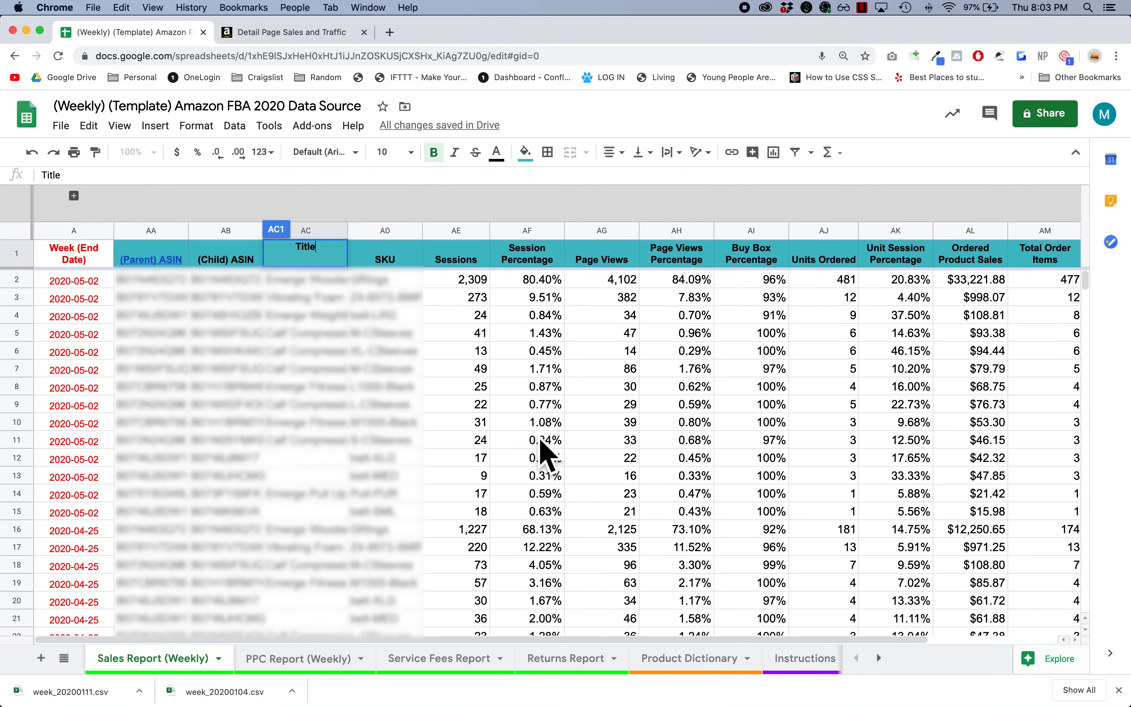
{"action": "left_click", "coordinate": [795, 153]}
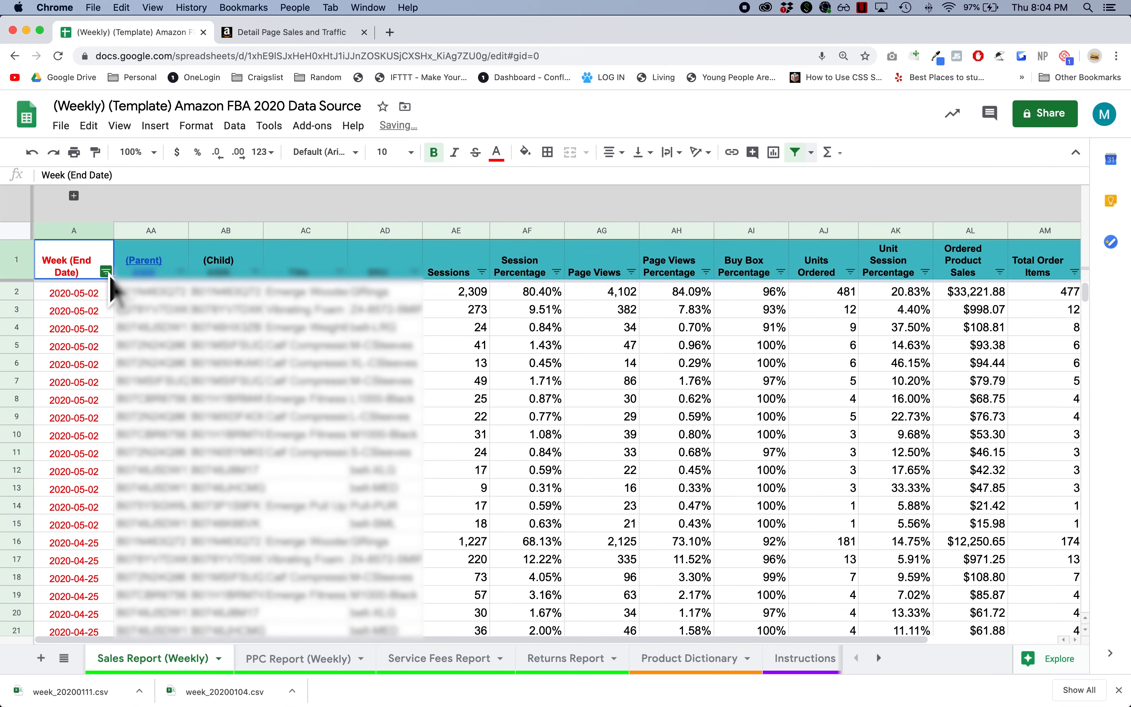
{"action": "left_click", "coordinate": [107, 272]}
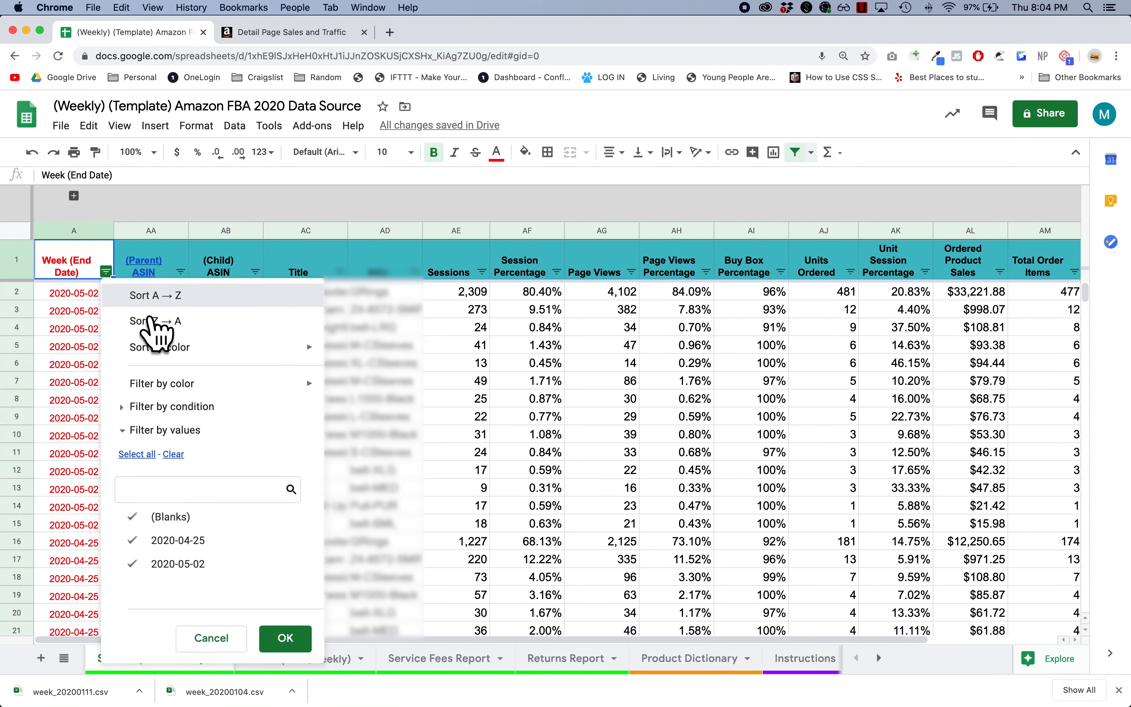
{"action": "left_click", "coordinate": [152, 298]}
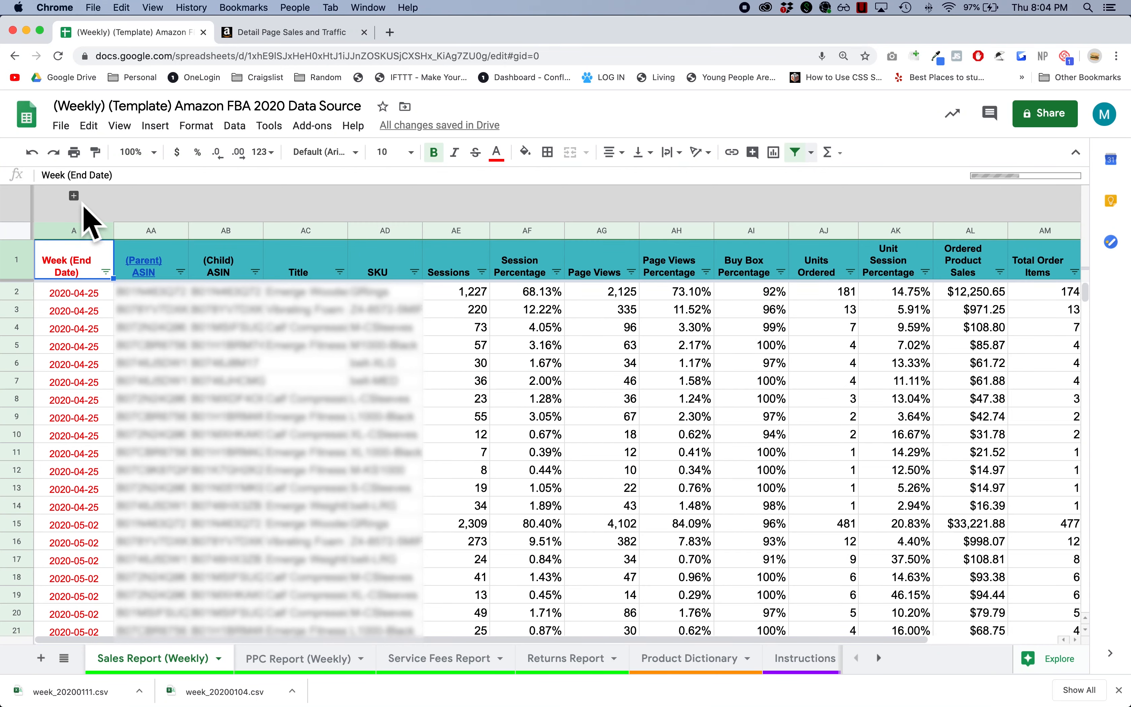
Expand the grouped columns to examine the nickname, cost, return and PPC fields, then collapse the group and look over the sorted weekly rows.
{"action": "left_click", "coordinate": [74, 195]}
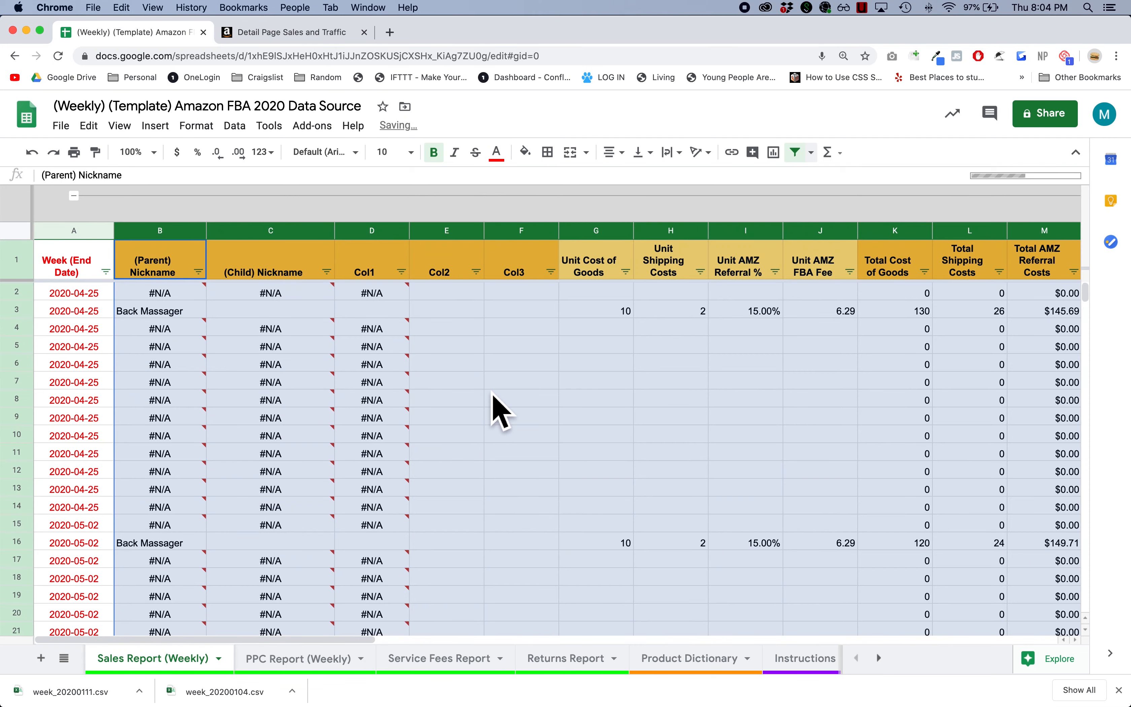
{"action": "left_click", "coordinate": [478, 385]}
{"action": "scroll", "coordinate": [374, 399], "scroll_direction": "right", "scroll_amount": 10}
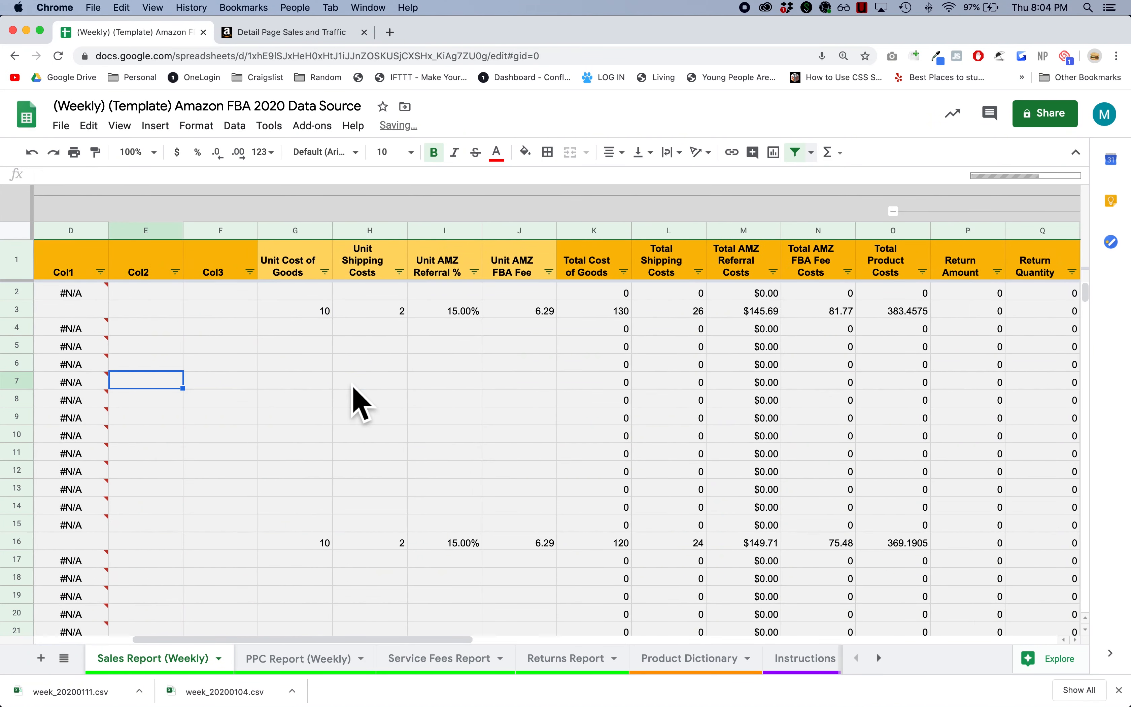
{"action": "scroll", "coordinate": [360, 402], "scroll_direction": "right", "scroll_amount": 4}
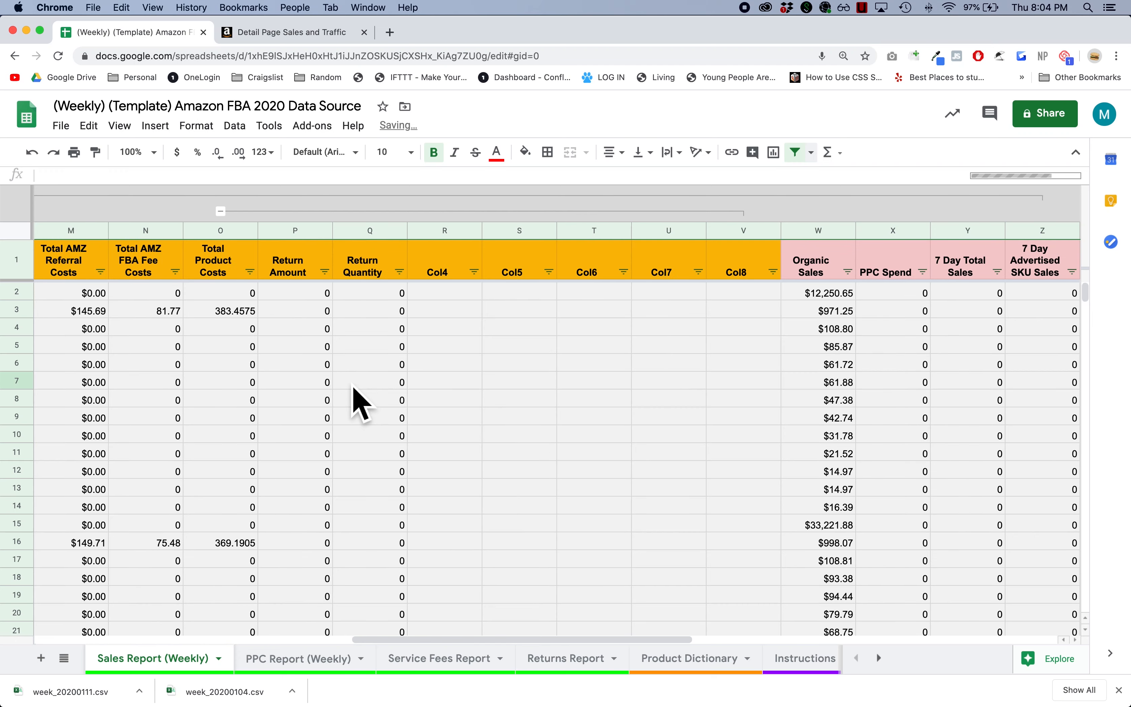
{"action": "scroll", "coordinate": [360, 401], "scroll_direction": "left", "scroll_amount": 9}
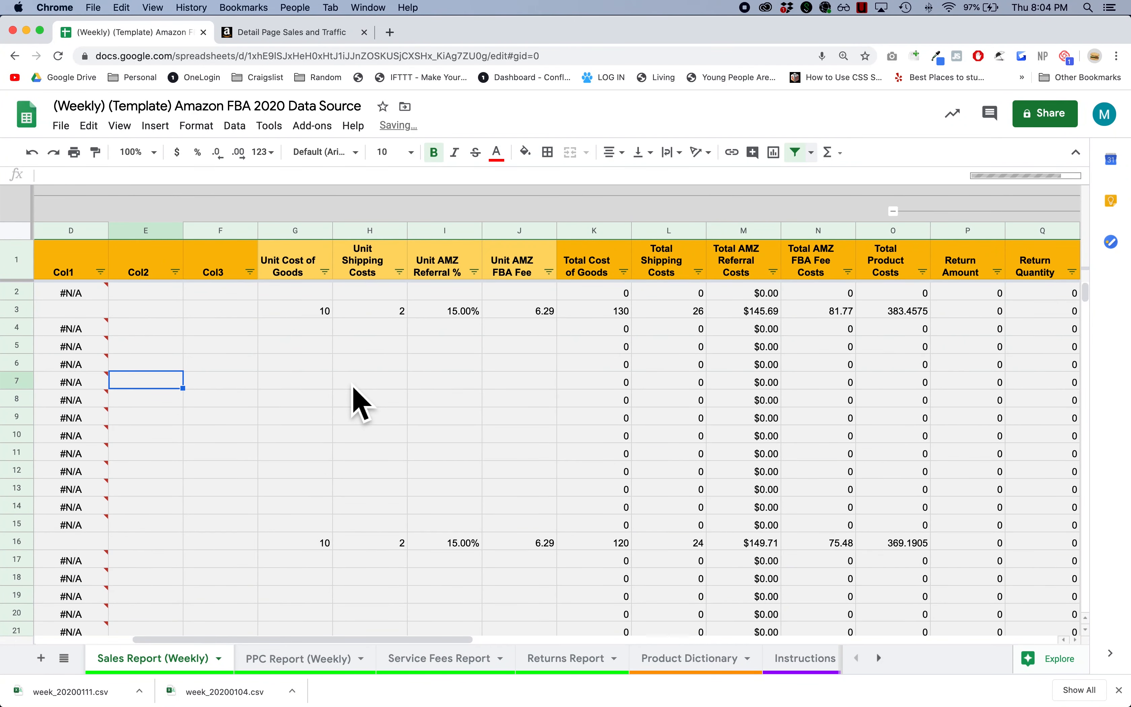
{"action": "scroll", "coordinate": [353, 389], "scroll_direction": "left", "scroll_amount": 3}
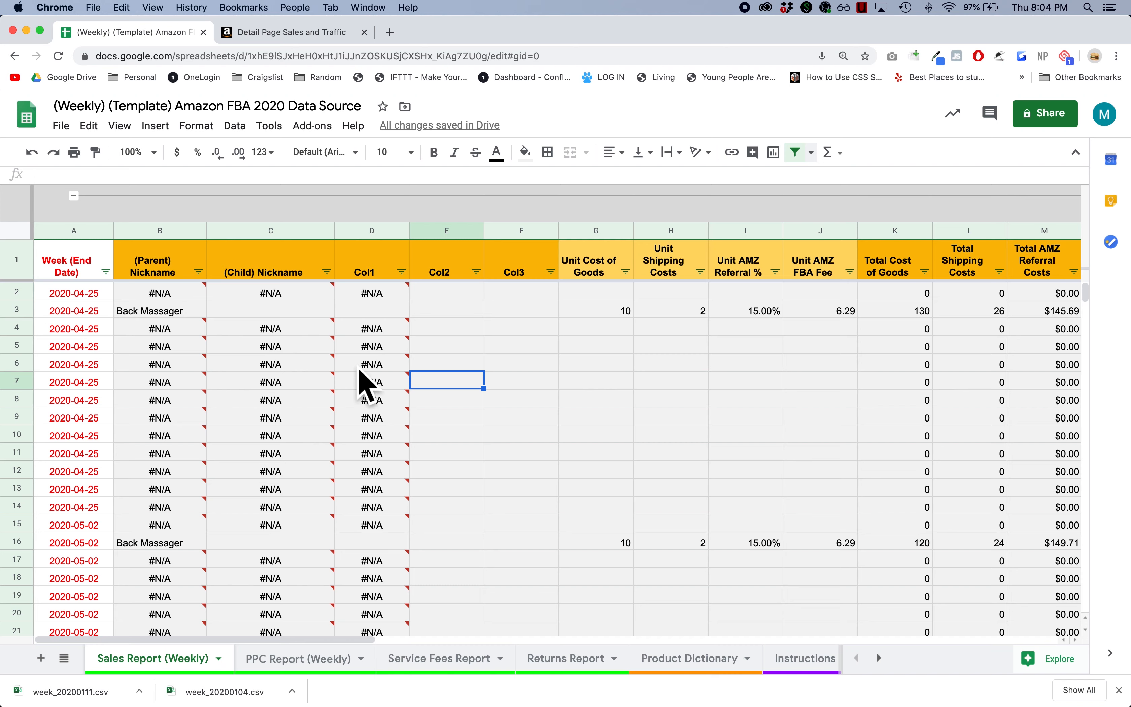
{"action": "left_click", "coordinate": [74, 197]}
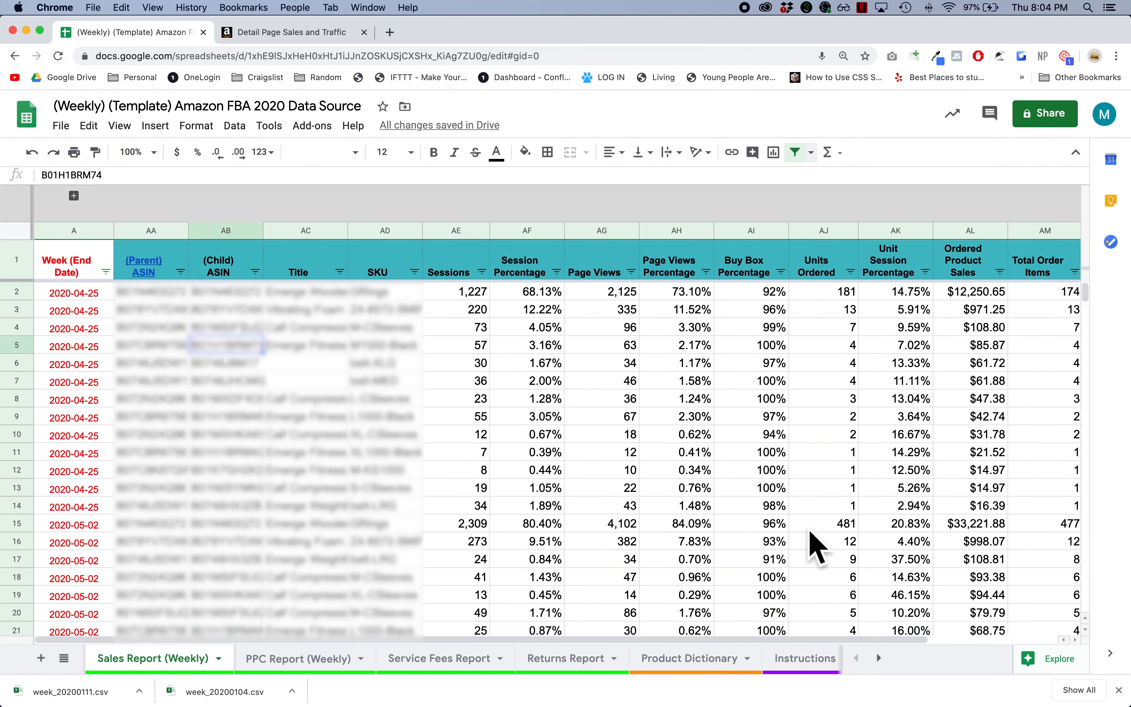
{"action": "scroll", "coordinate": [813, 537], "scroll_direction": "down", "scroll_amount": 4}
{"action": "scroll", "coordinate": [812, 534], "scroll_direction": "down", "scroll_amount": 3}
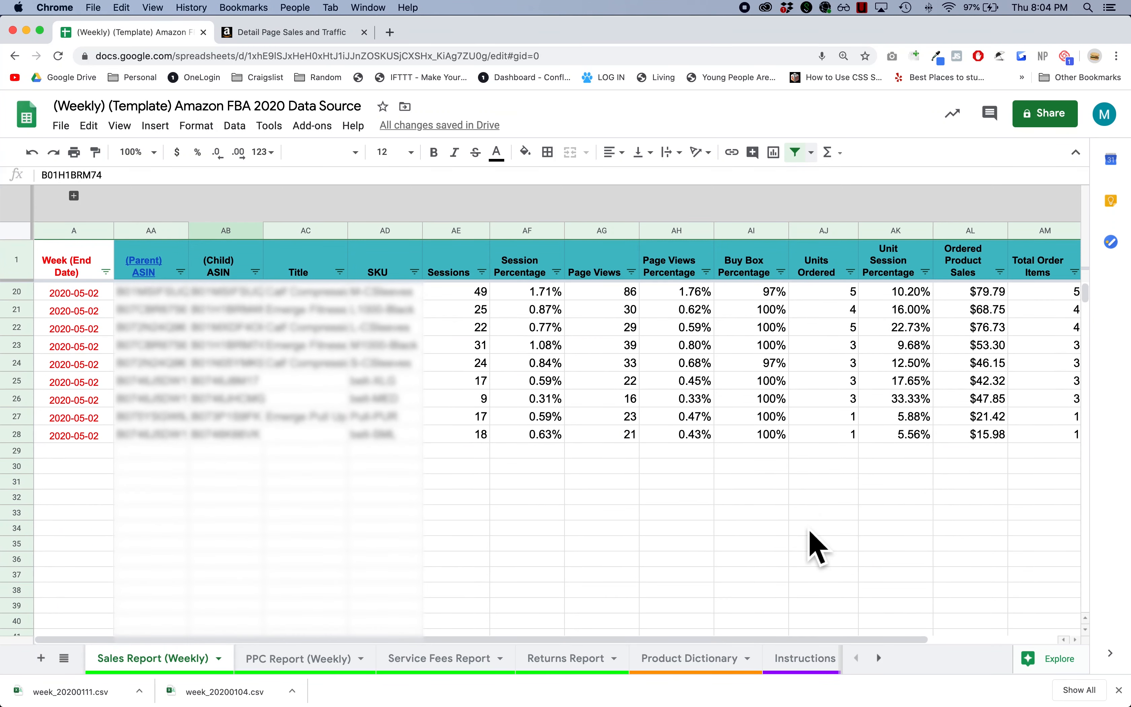
{"action": "scroll", "coordinate": [811, 533], "scroll_direction": "up", "scroll_amount": 4}
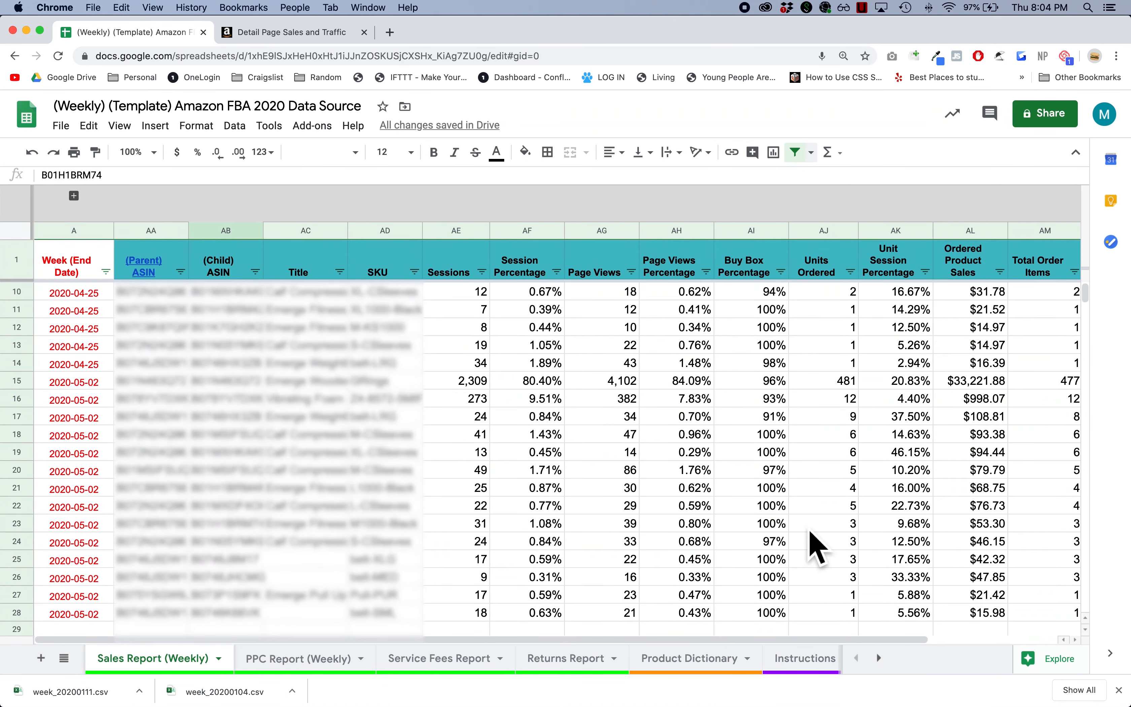